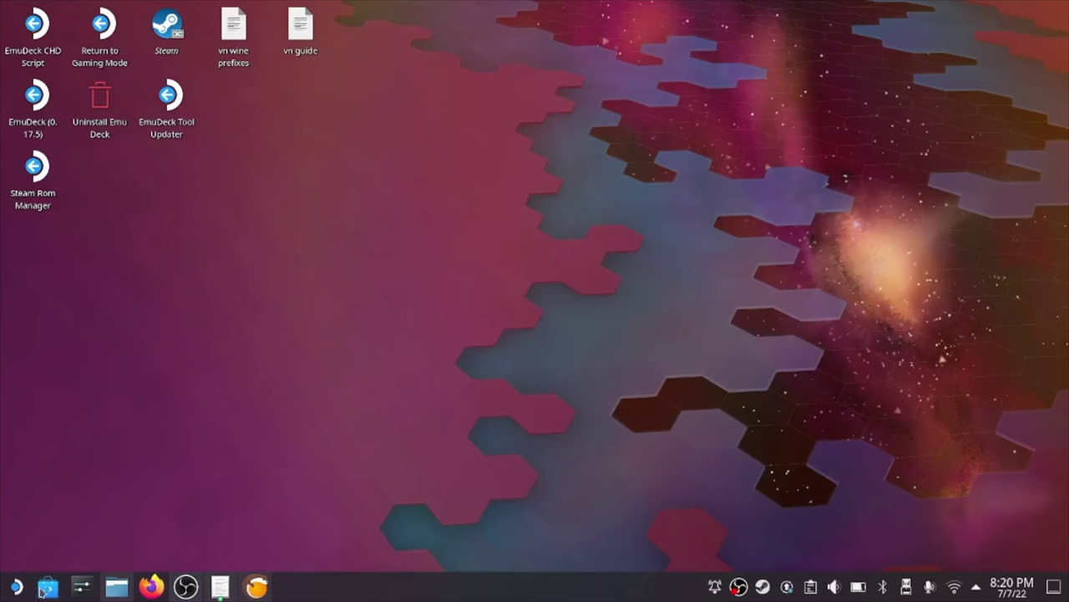
Search for peazip in the Discover software store
click(46, 588)
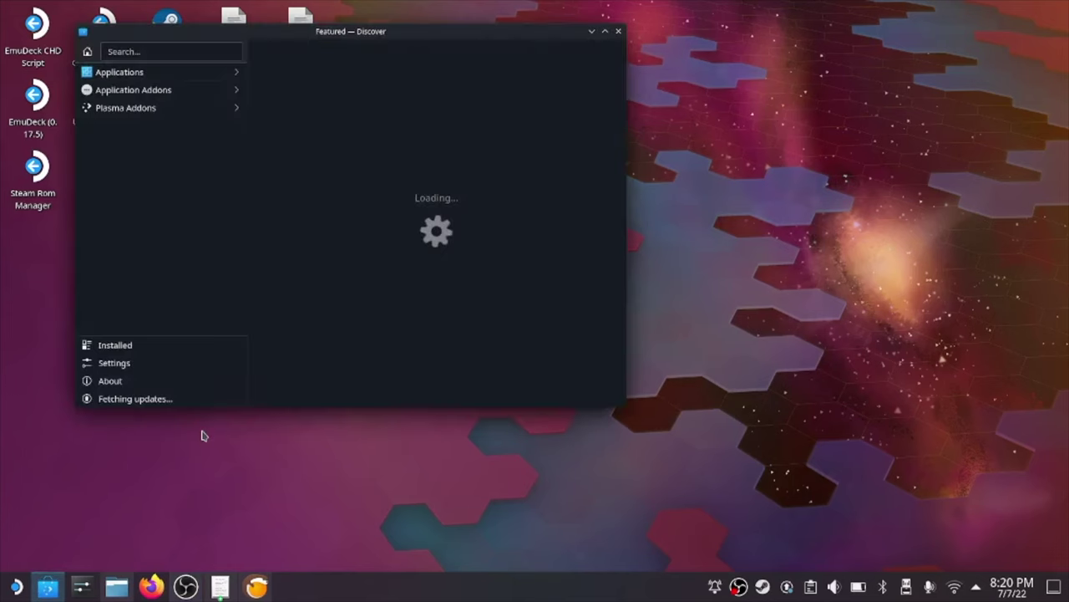
text(peazip)
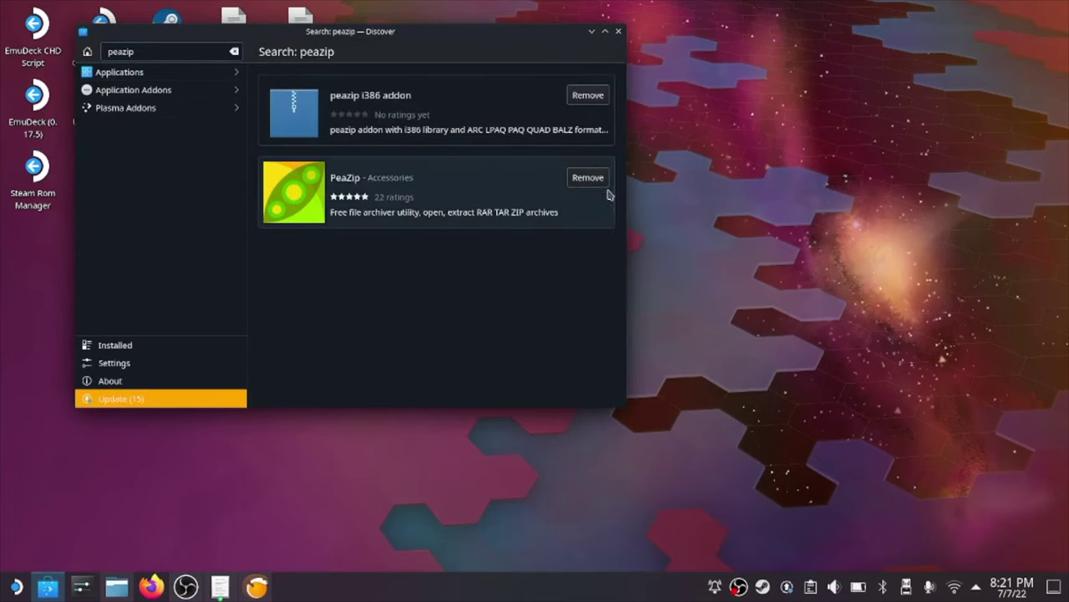
click(591, 31)
In the Dolphin file manager, extract subahibi10th.iso from the downloaded game folder into the same folder with PeaZip
click(117, 588)
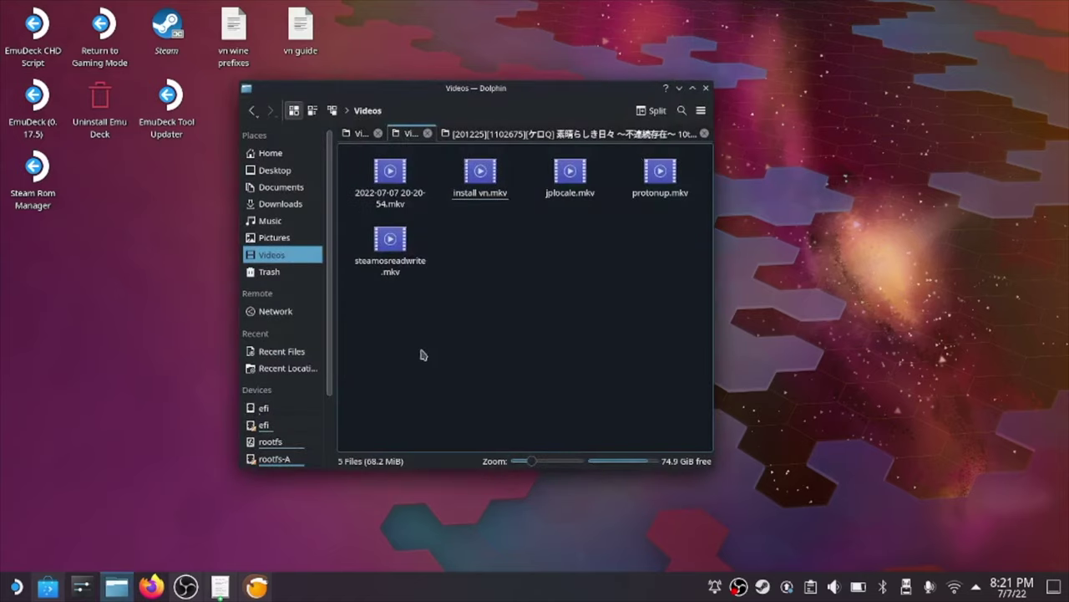
right_click(383, 243)
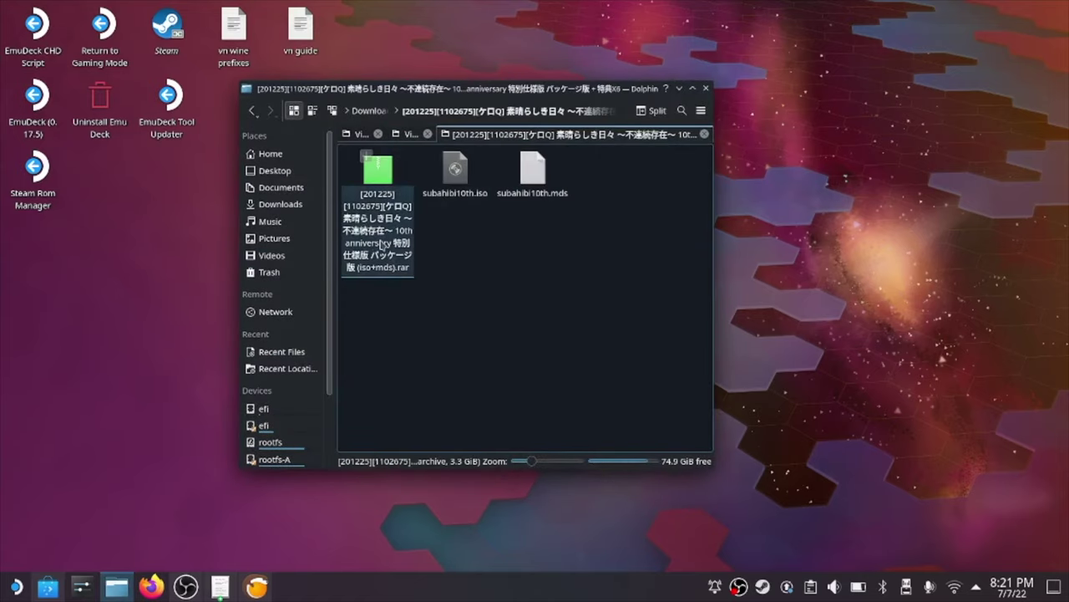
click(475, 221)
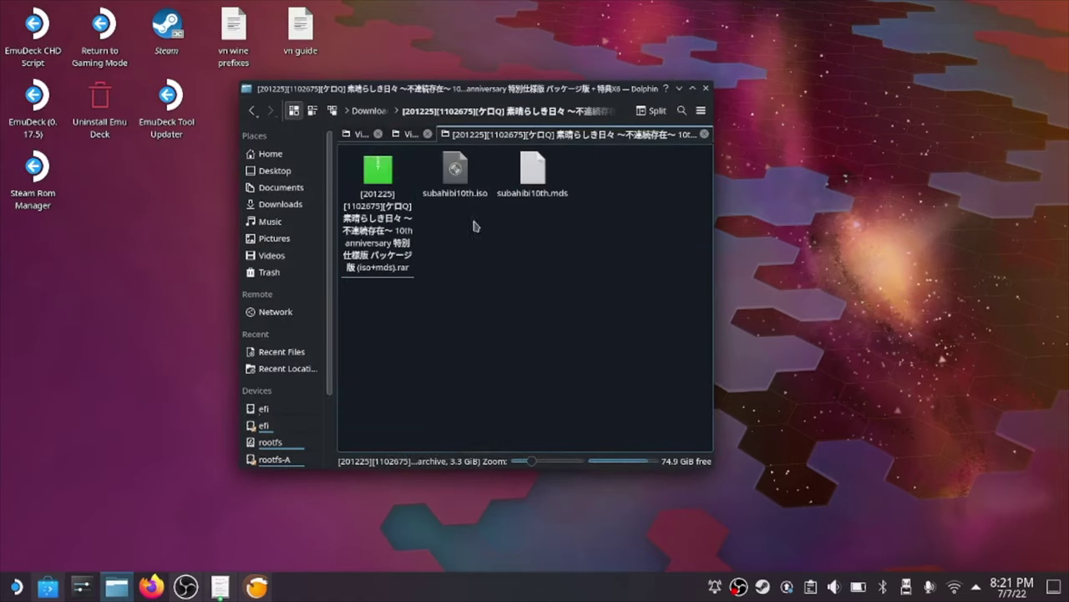
right_click(456, 190)
mouse_move(516, 220)
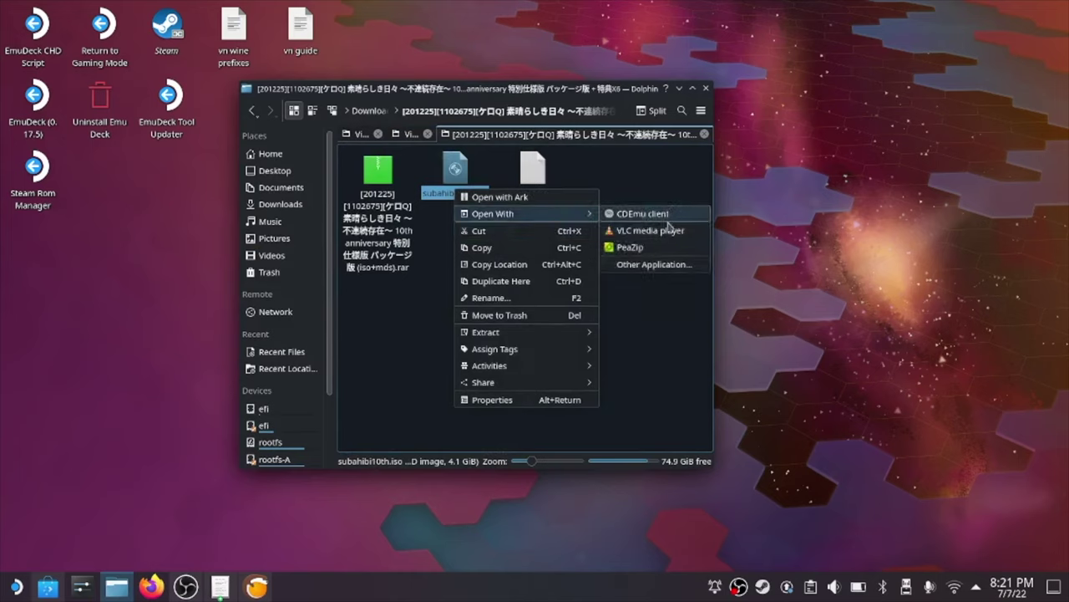
click(643, 247)
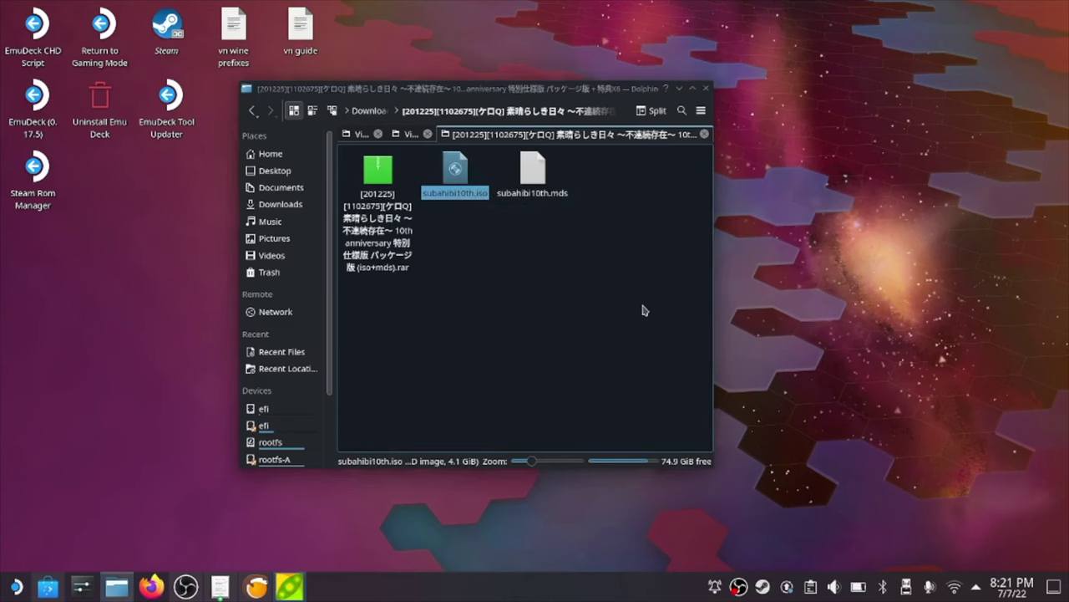
click(213, 109)
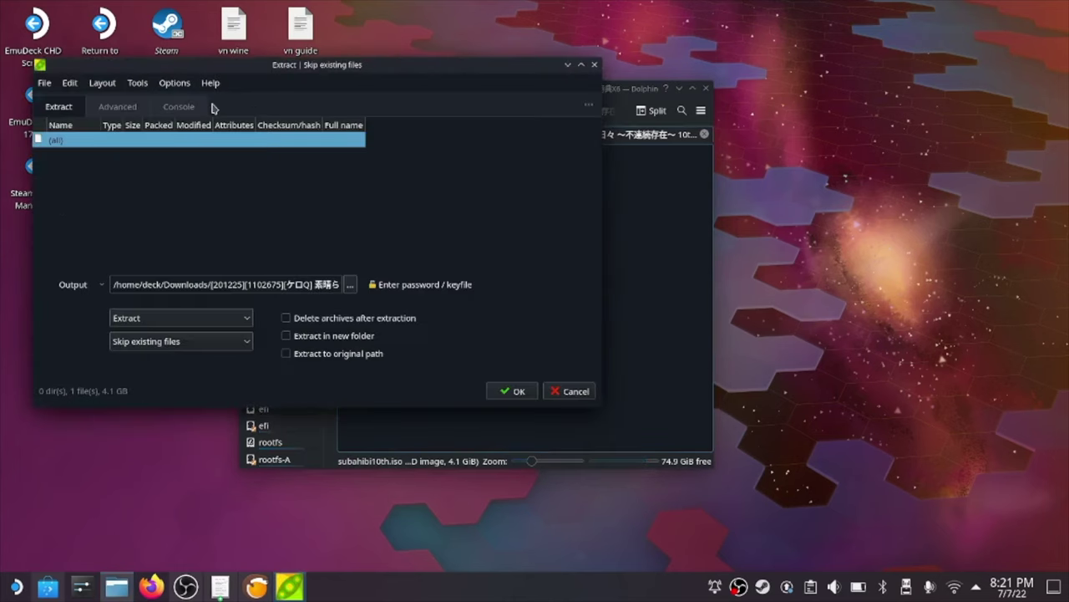
click(516, 391)
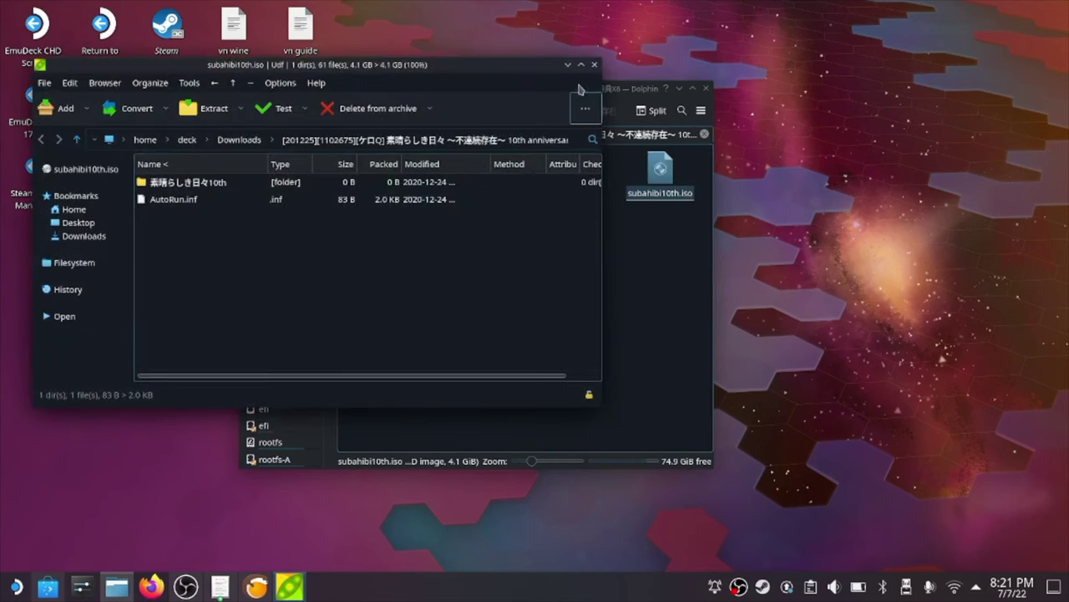
click(594, 65)
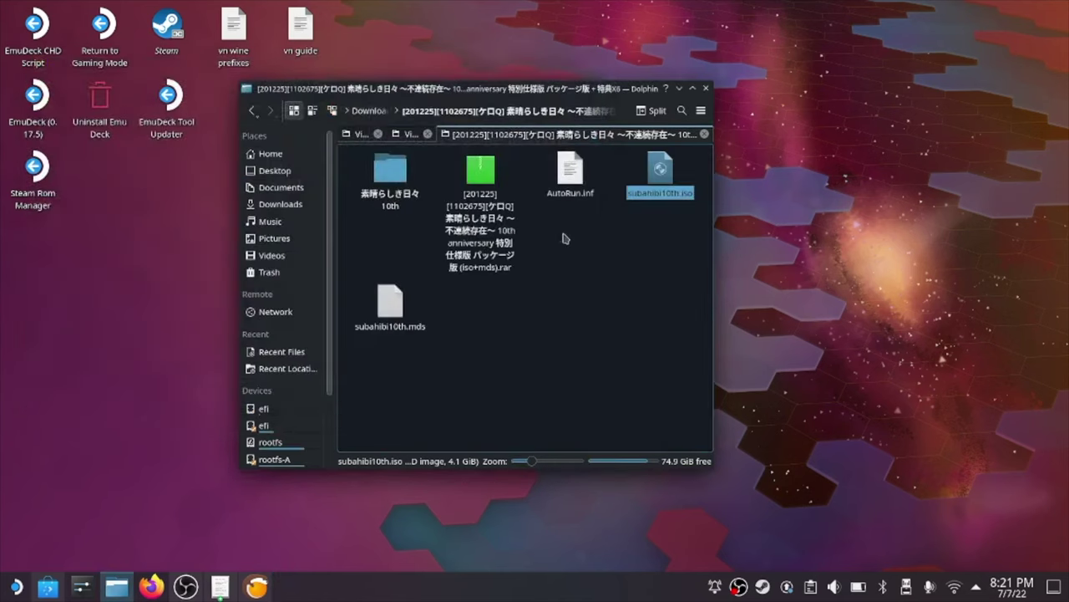
Move the extracted 素晴らしき日々10th folder to the desktop and minimize the file manager
drag(385, 201, 405, 46)
click(420, 55)
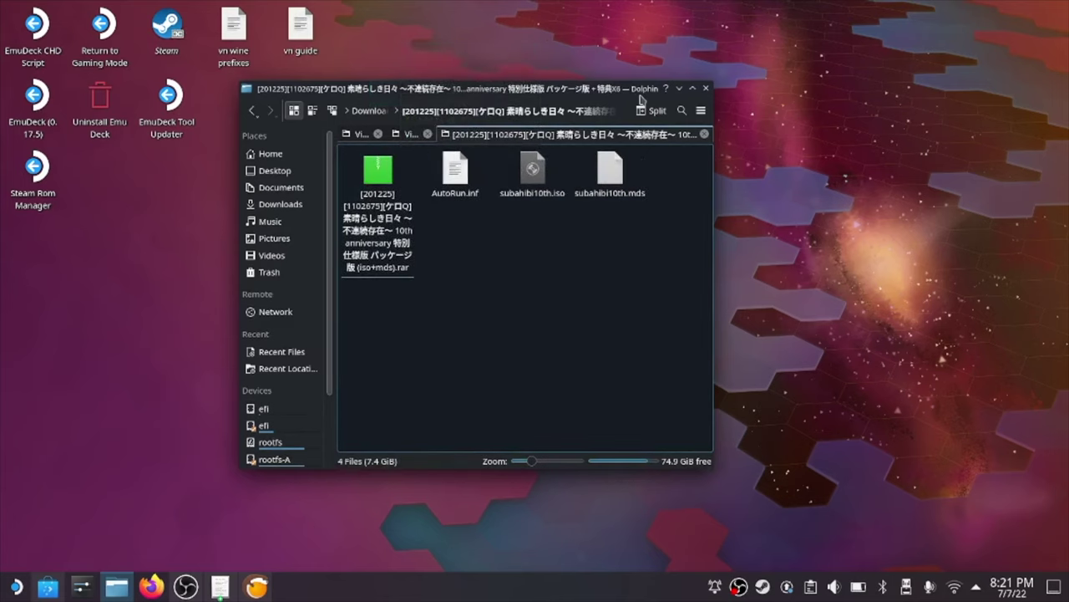
click(679, 88)
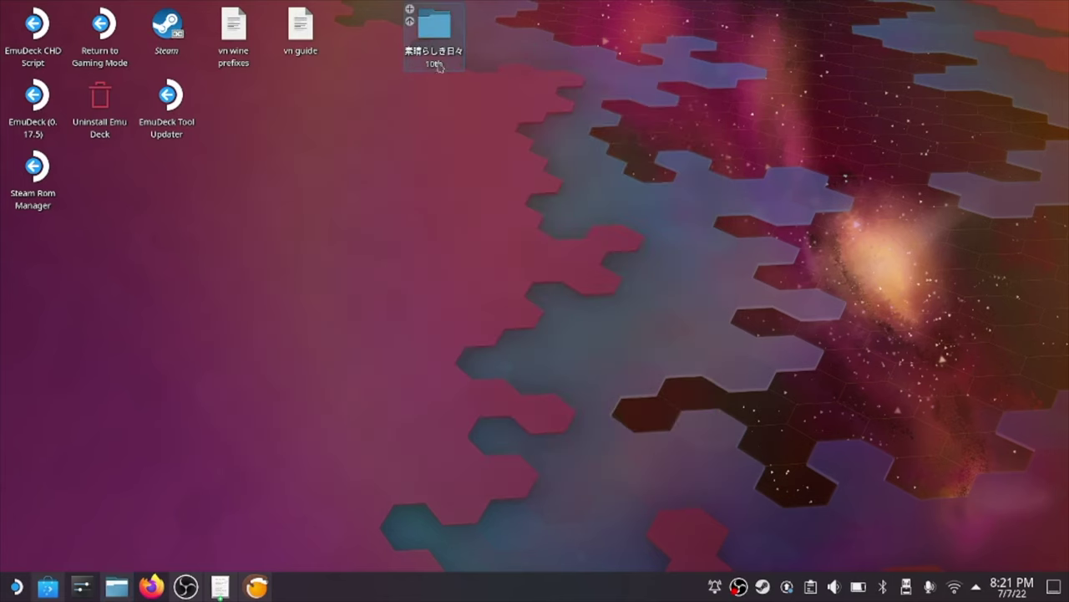
Rename the 素晴らしき日々10th folder on the desktop to subahibi
right_click(435, 65)
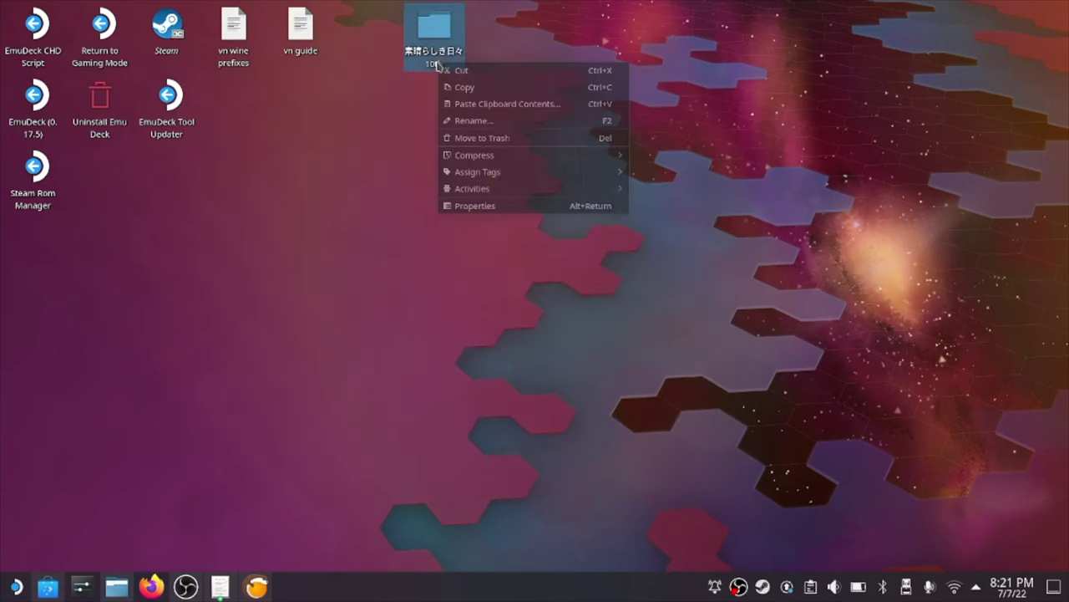
click(455, 121)
text(su)
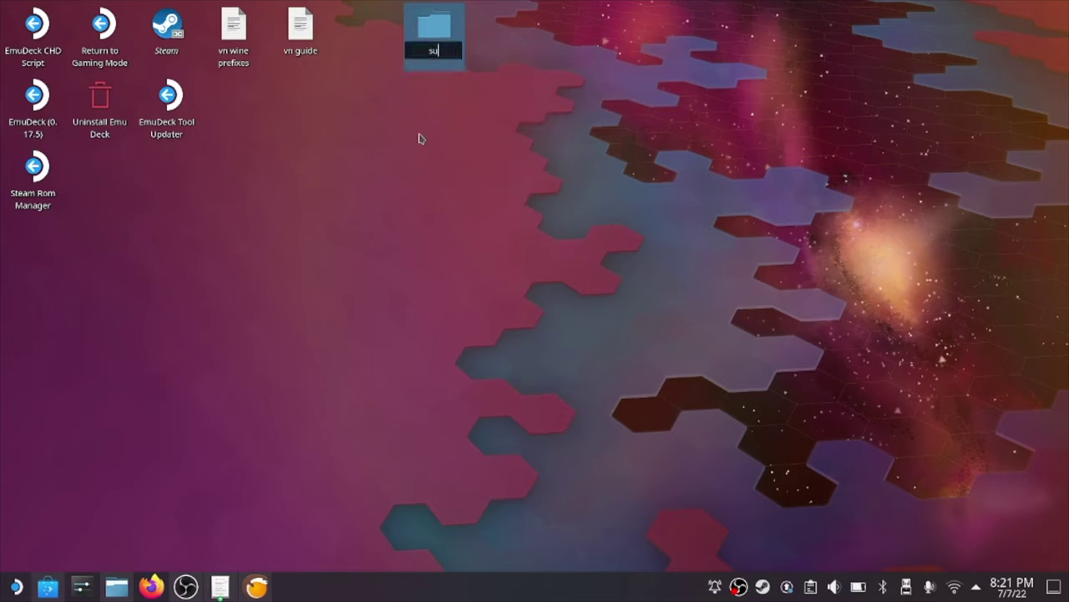
text(bahibi)
key(Return)
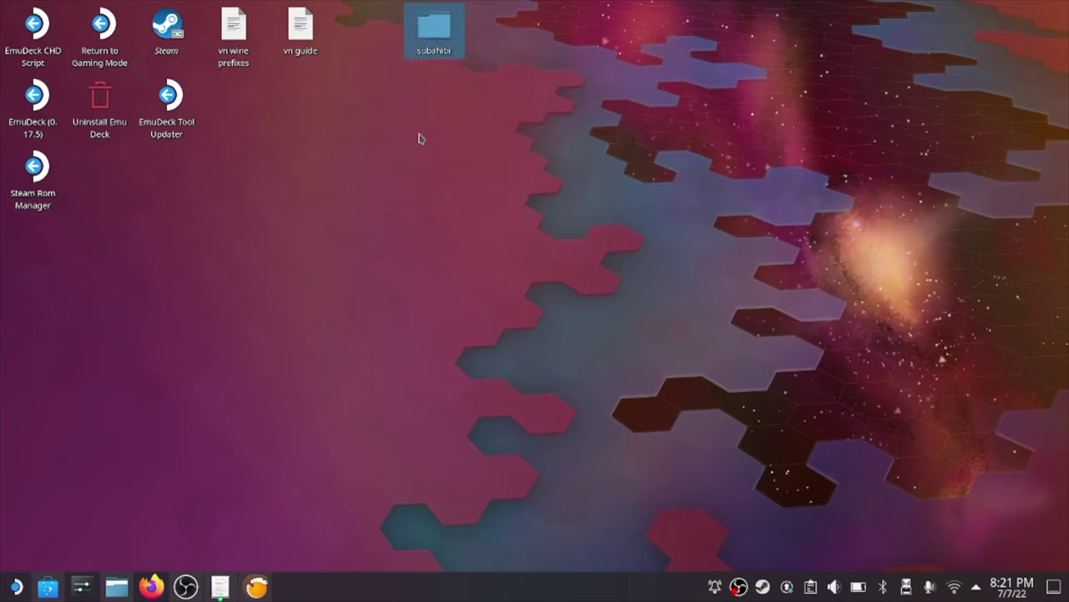
Open the subahibi folder and copy the file path of Setup.exe
click(440, 49)
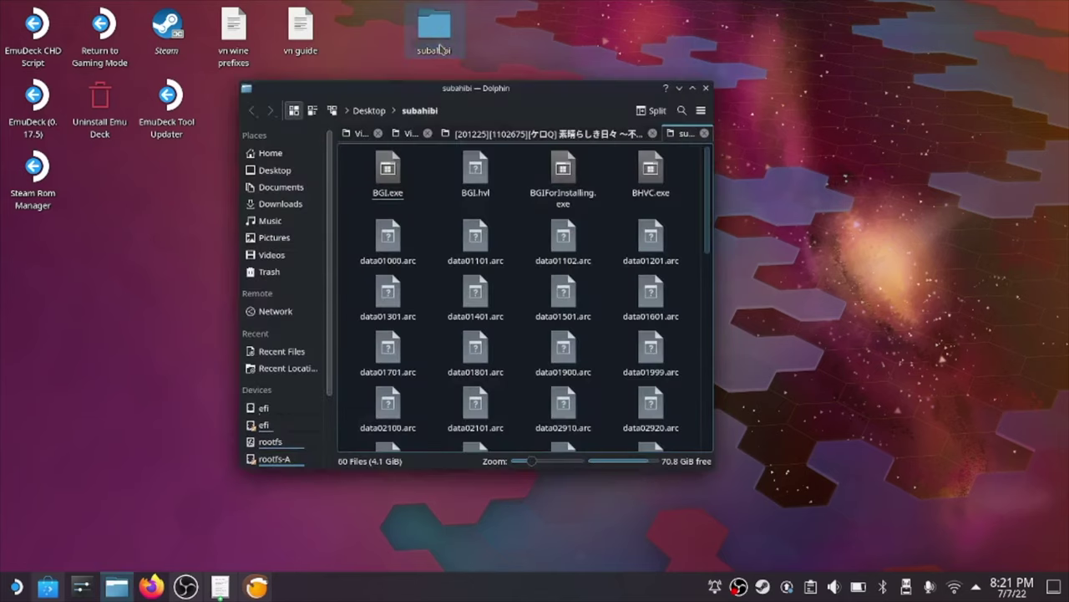
scroll(562, 250, down, 10)
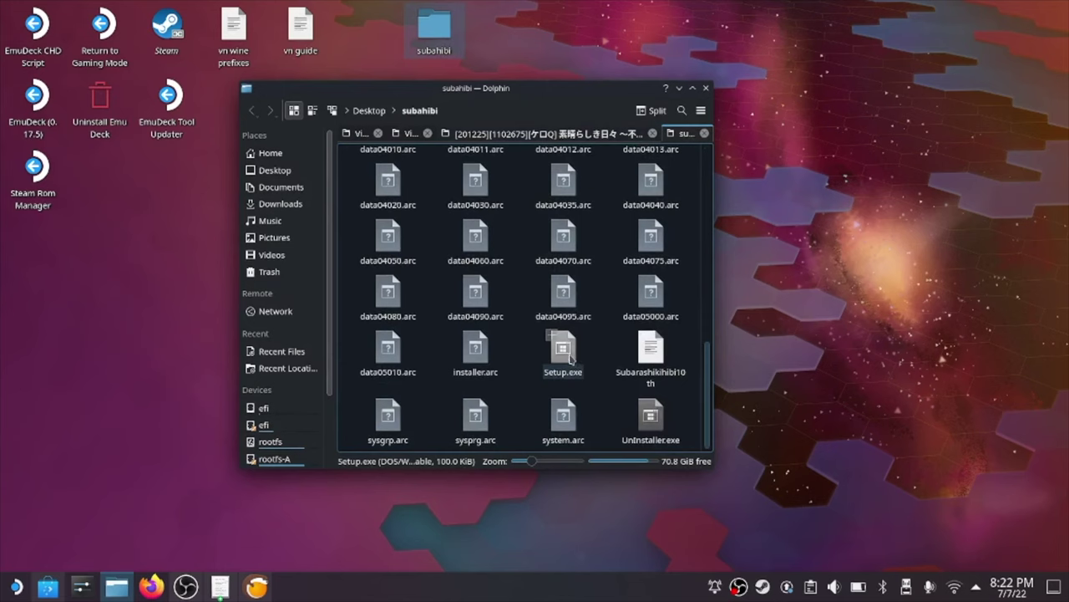
right_click(570, 360)
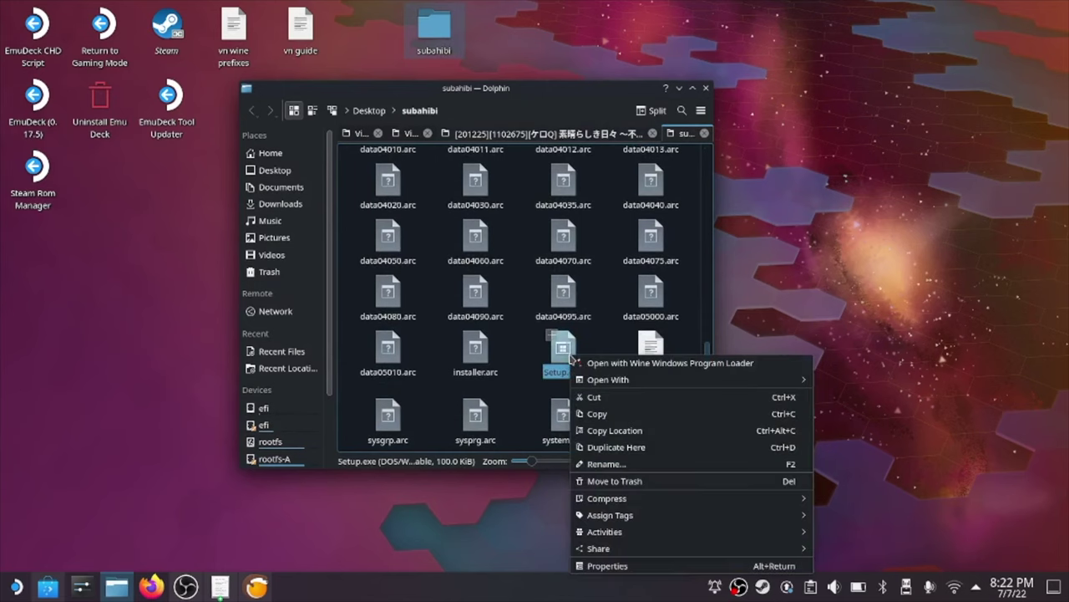
click(655, 434)
In Lutris, start adding a locally installed game named subahibi with the Wine (Runs Windows games) runner
click(158, 499)
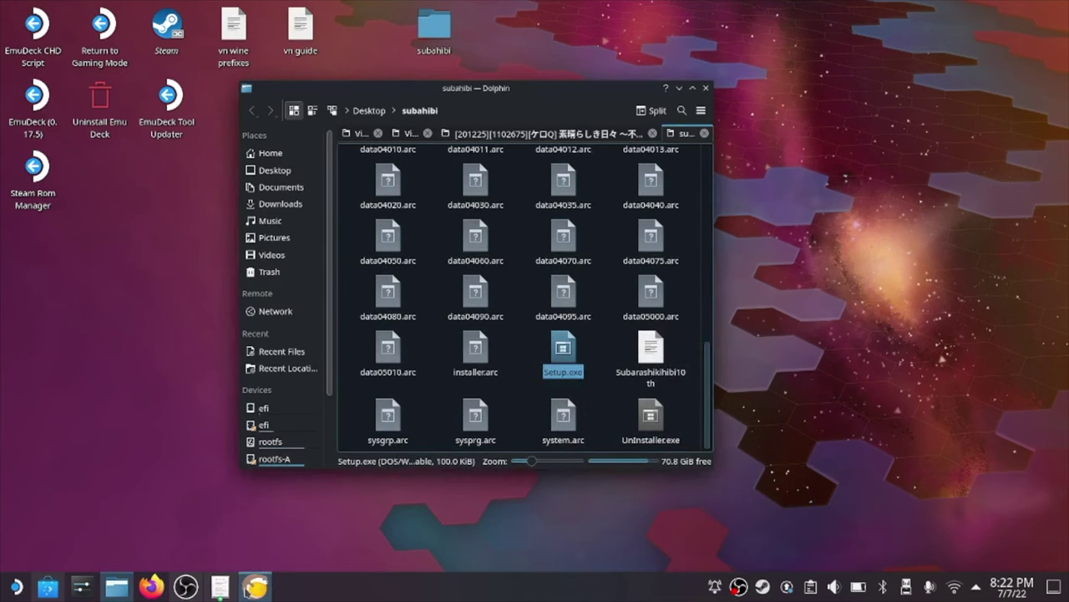
click(256, 587)
click(65, 109)
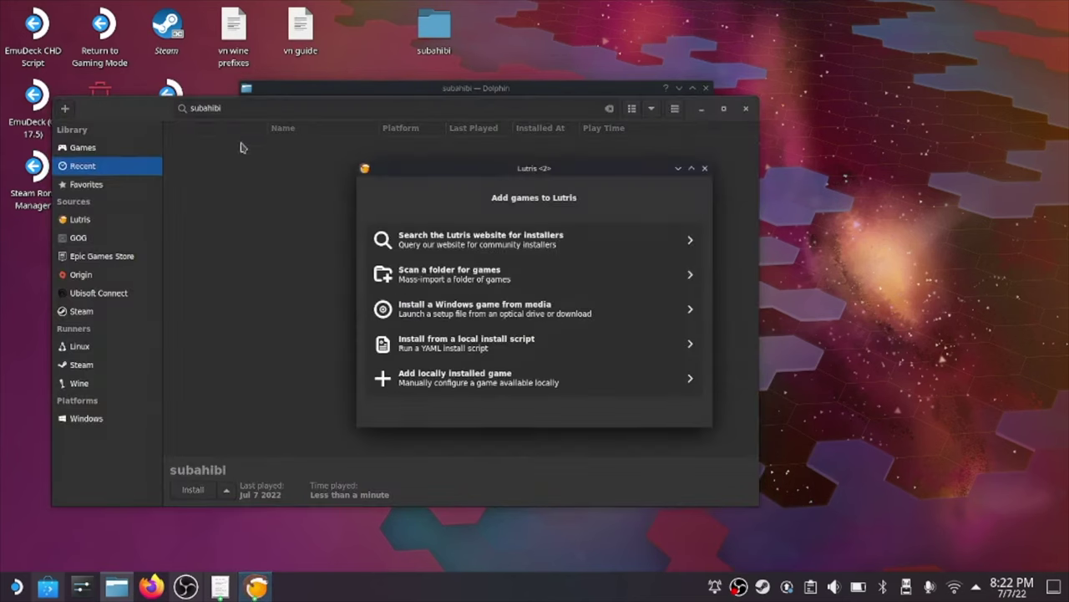
click(466, 378)
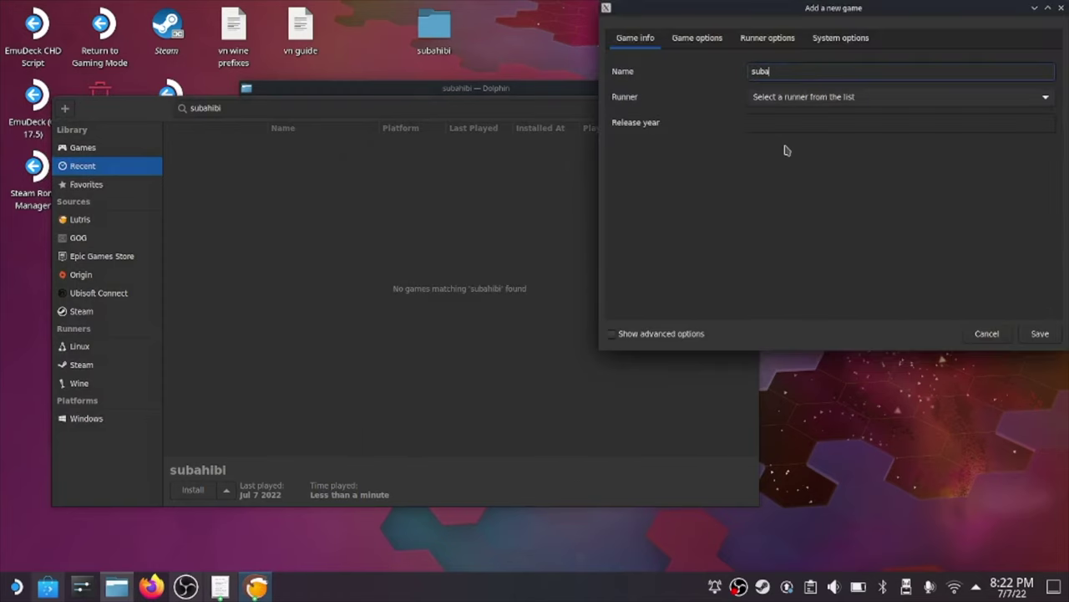
click(762, 97)
click(773, 148)
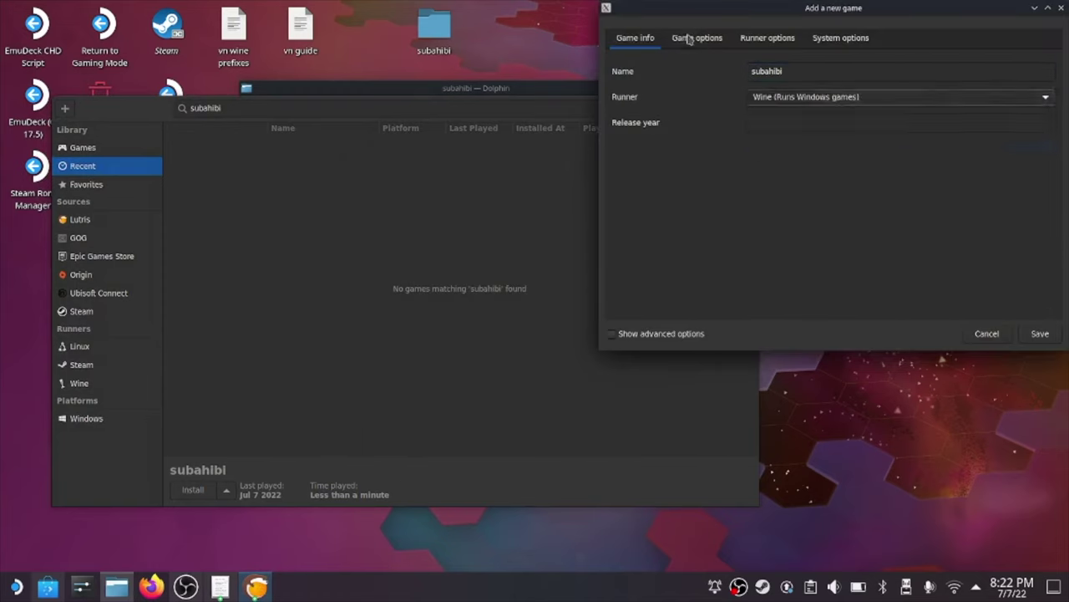
Set the executable to /home/deck/Desktop/subahibi/Setup.exe and the Wine prefix to the copied path /home/deck/Documents/visualnovelengine
click(688, 40)
key(ctrl+v)
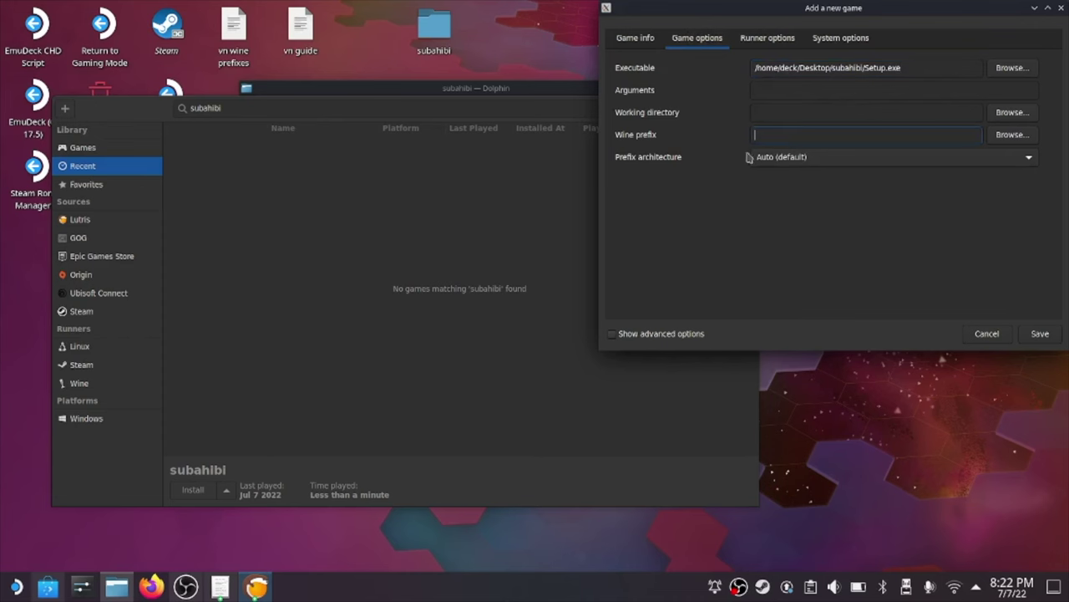
key(alt+Tab)
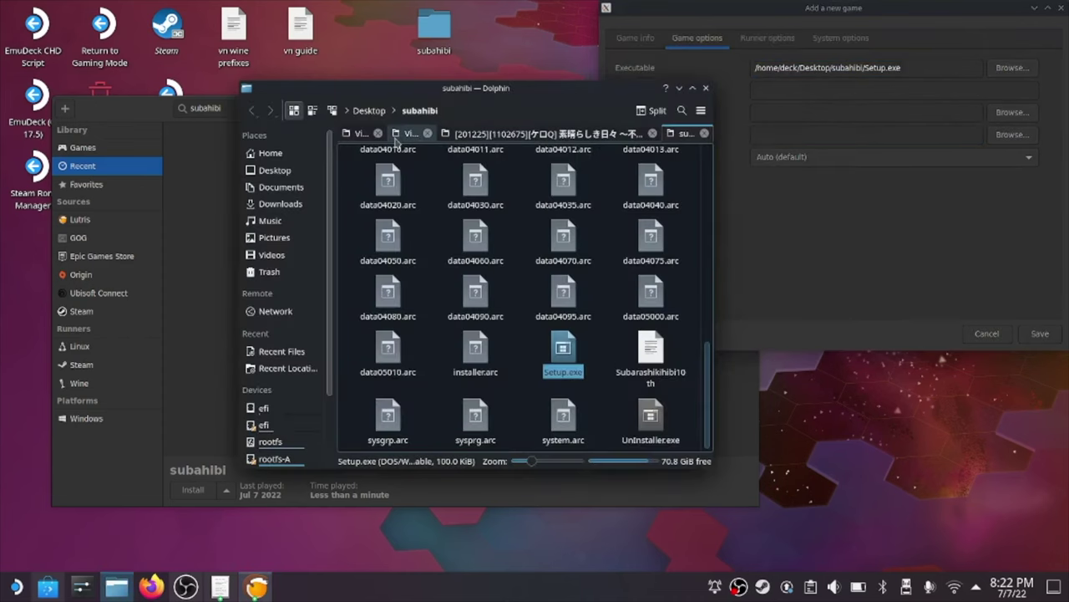
click(281, 187)
right_click(658, 294)
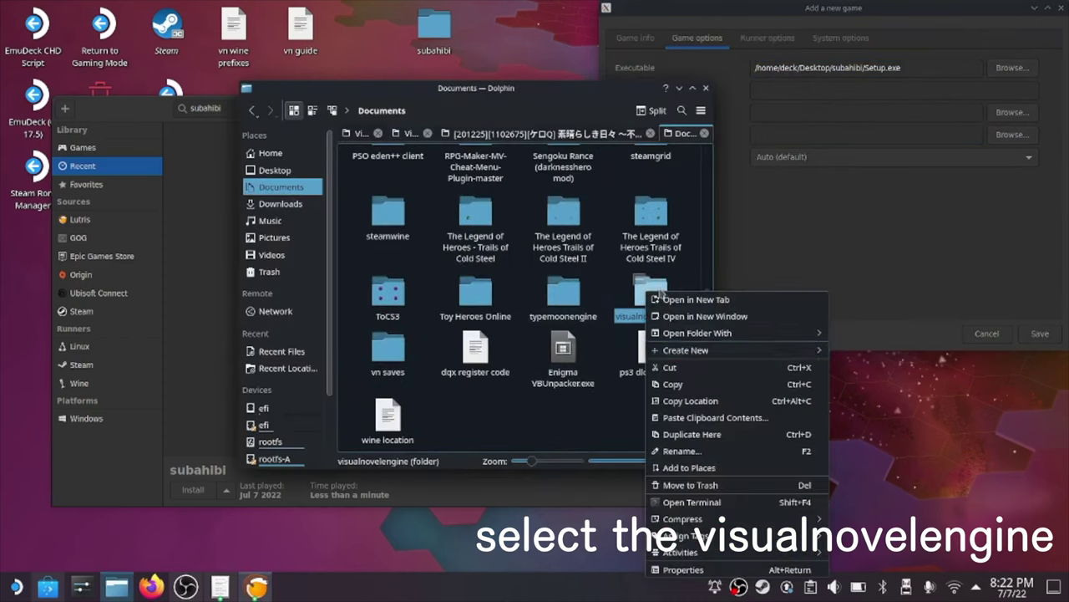
click(672, 401)
click(679, 89)
click(781, 134)
key(ctrl+v)
Set the prefix architecture to 32-bit and check the Wine version in the runner options
click(835, 156)
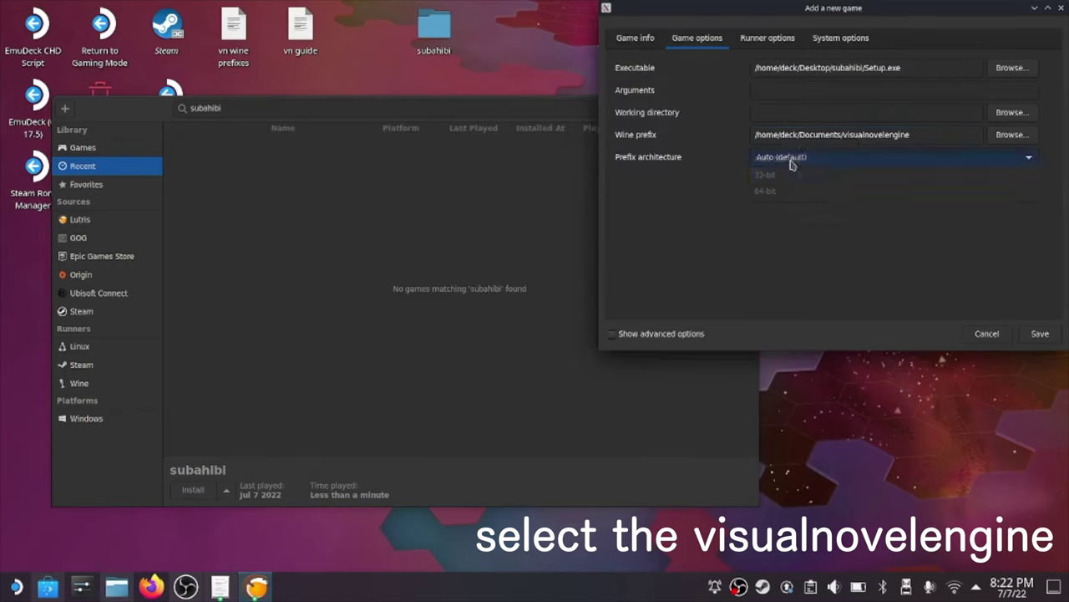
click(777, 172)
click(767, 37)
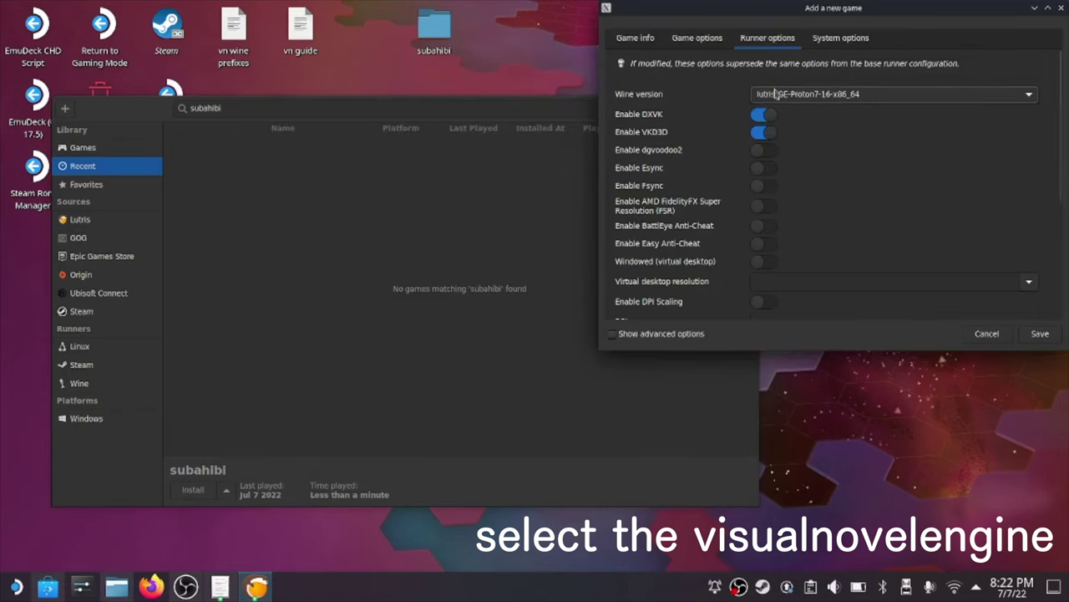
Add the environment variable LC_ALL with the value ja_JP.UTF-8 to the game's system options
click(851, 38)
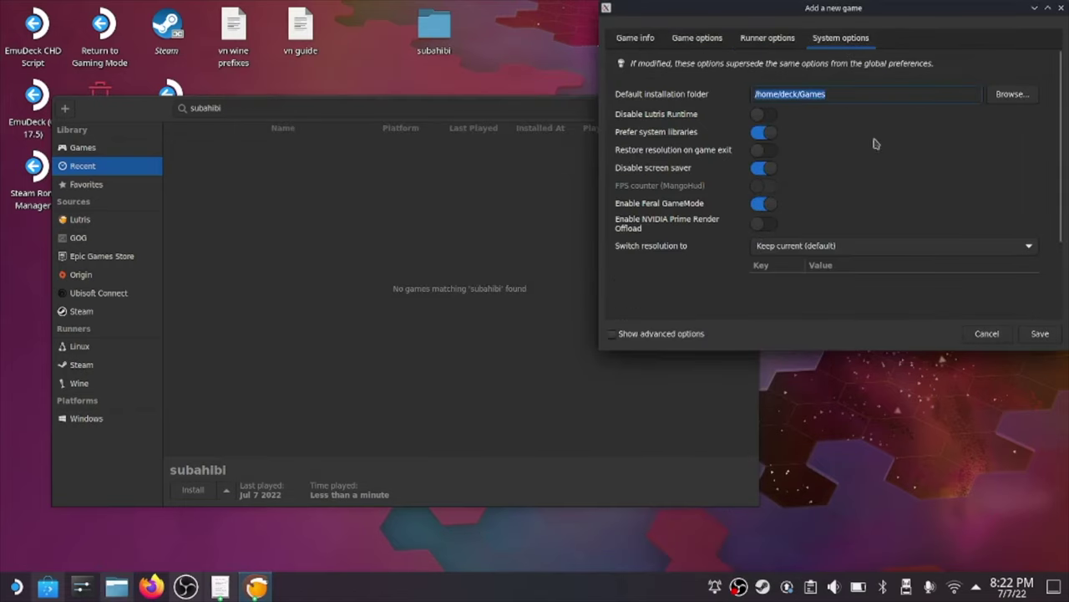
scroll(1055, 149, down, 3)
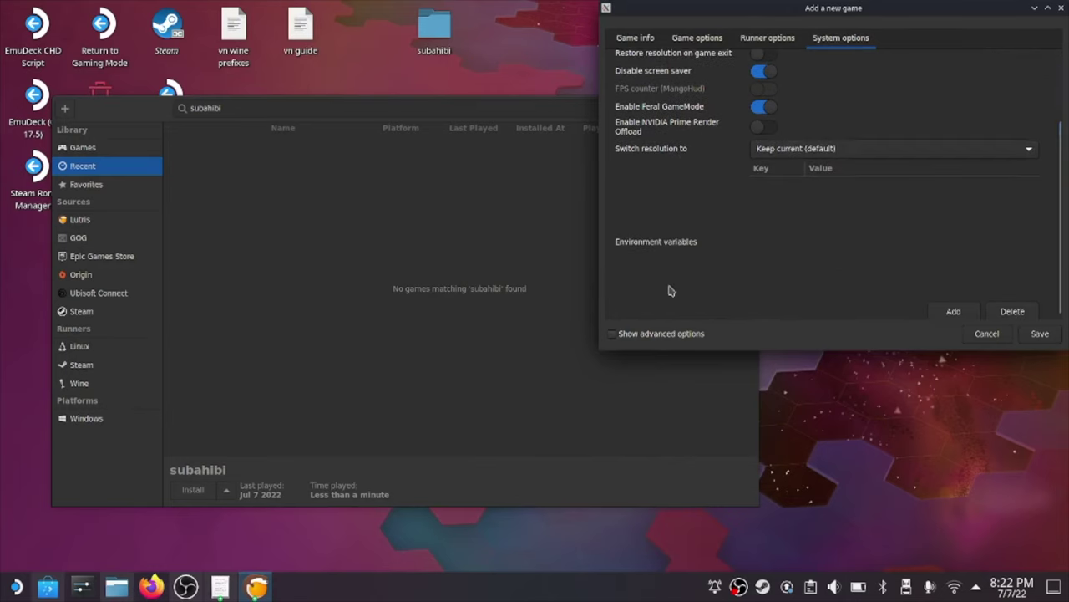
click(955, 311)
click(793, 181)
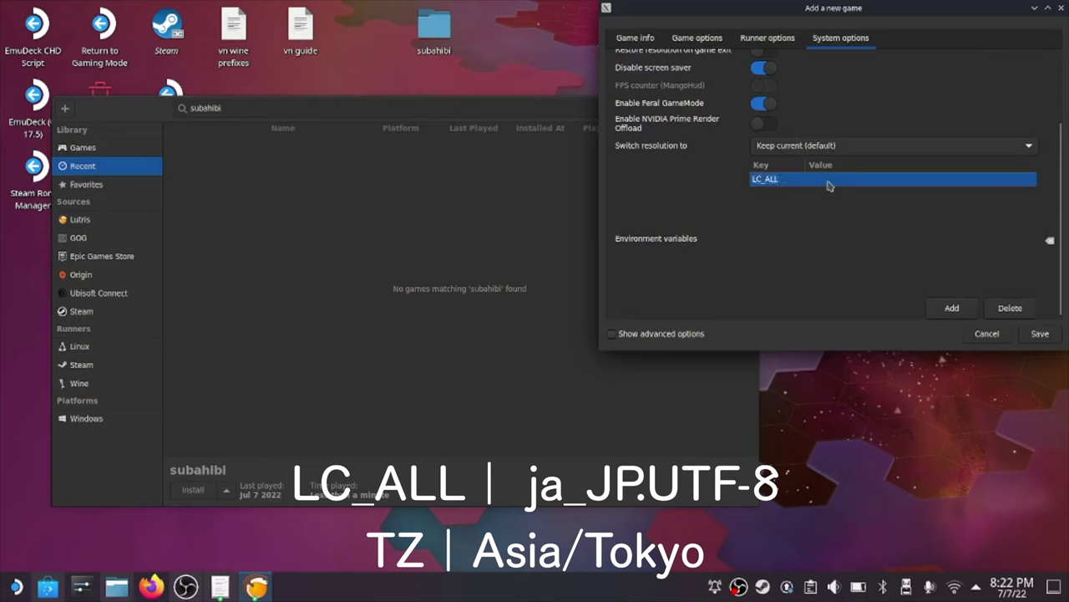
click(828, 181)
text(ja_JP.UTF-8)
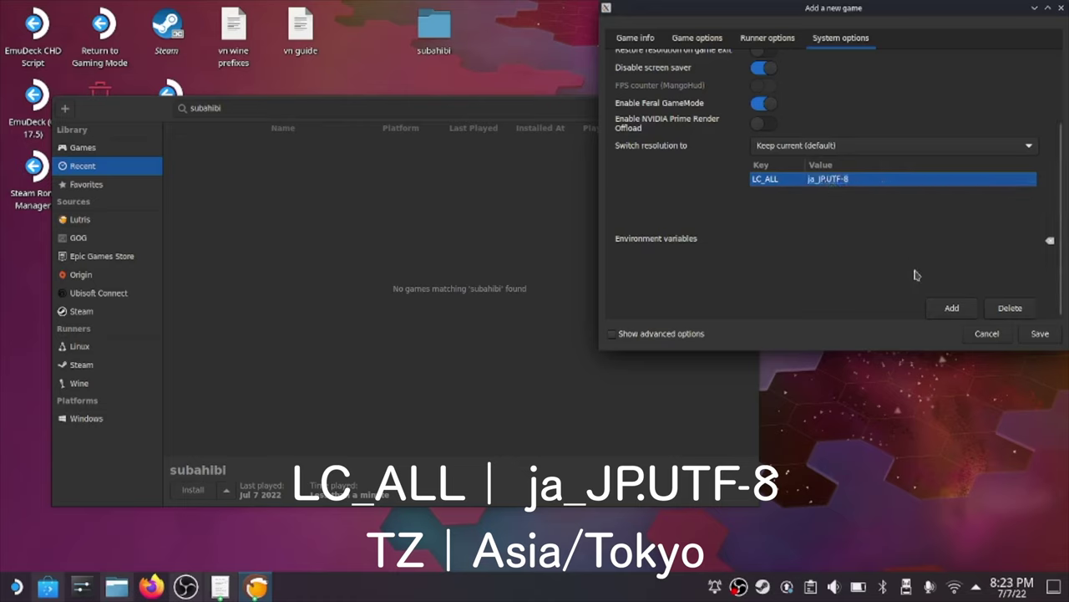
Add the environment variable TZ with the value Asia/Tokyo and save the new game
click(952, 308)
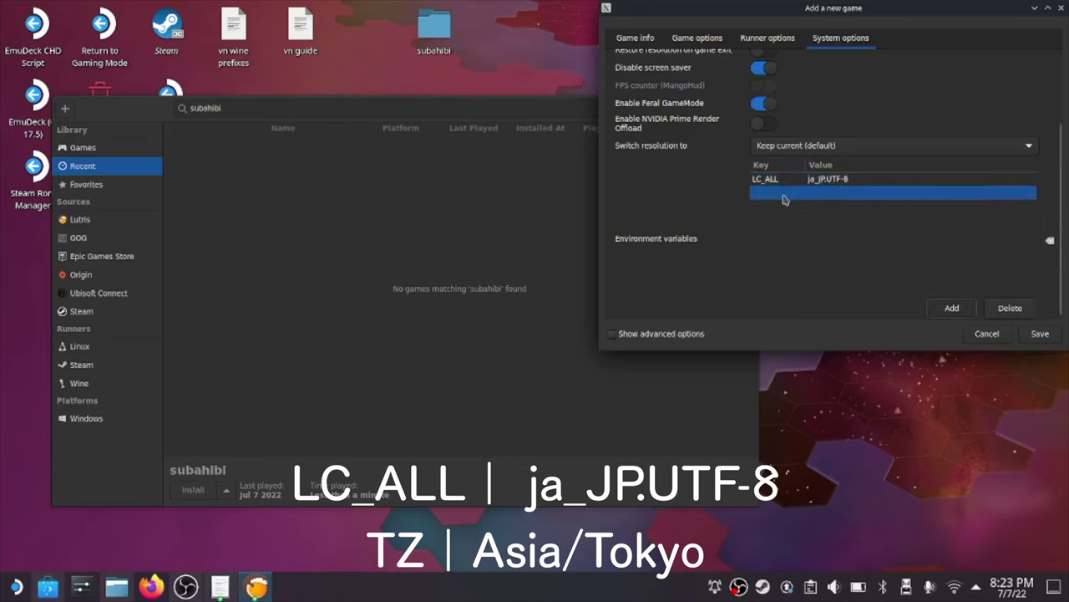
text(TZ)
click(836, 193)
text(Asia/Tokyo)
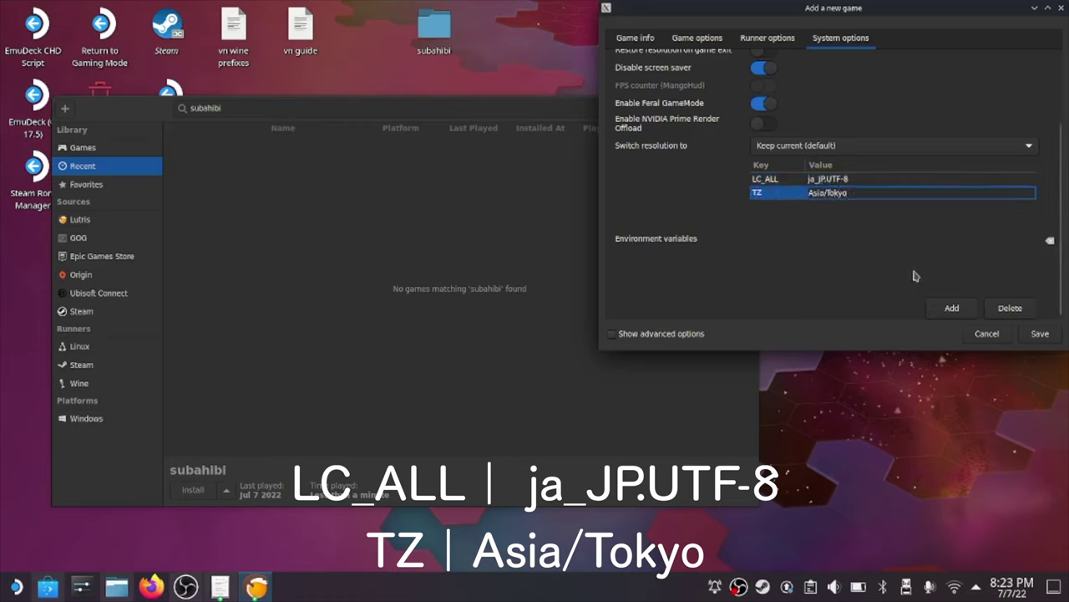
key(Return)
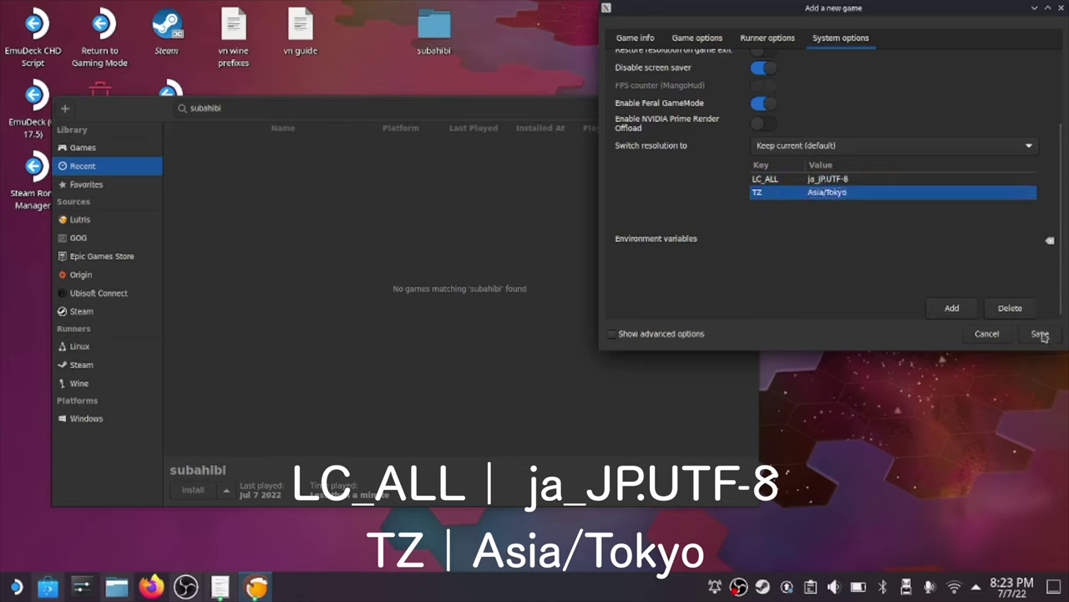
click(1038, 335)
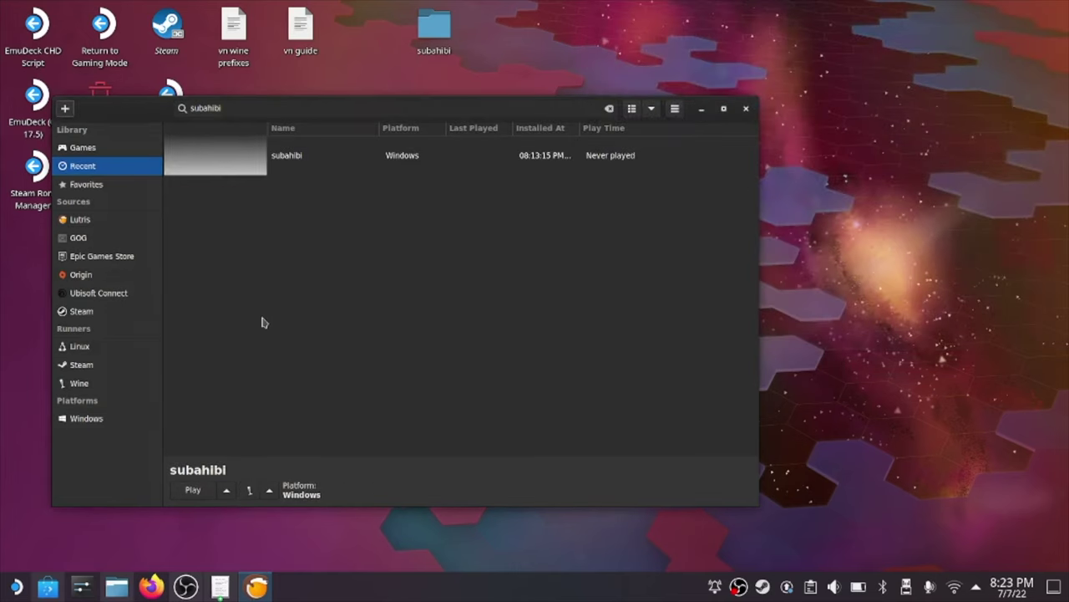
Select subahibi in the library, run its Setup.exe, and open the game installer
click(193, 491)
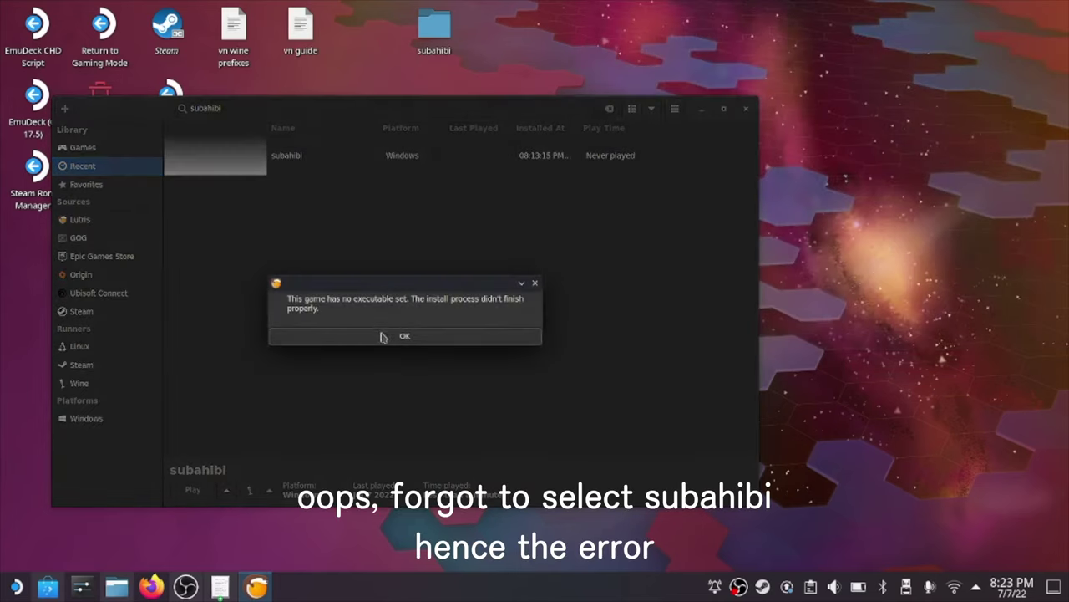
click(382, 337)
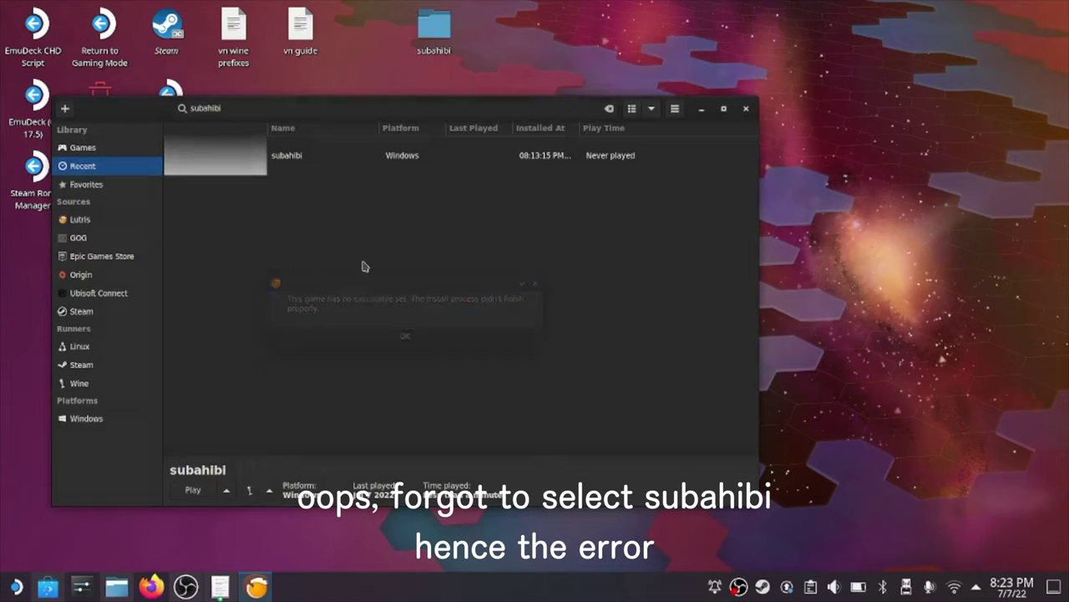
click(341, 167)
click(193, 491)
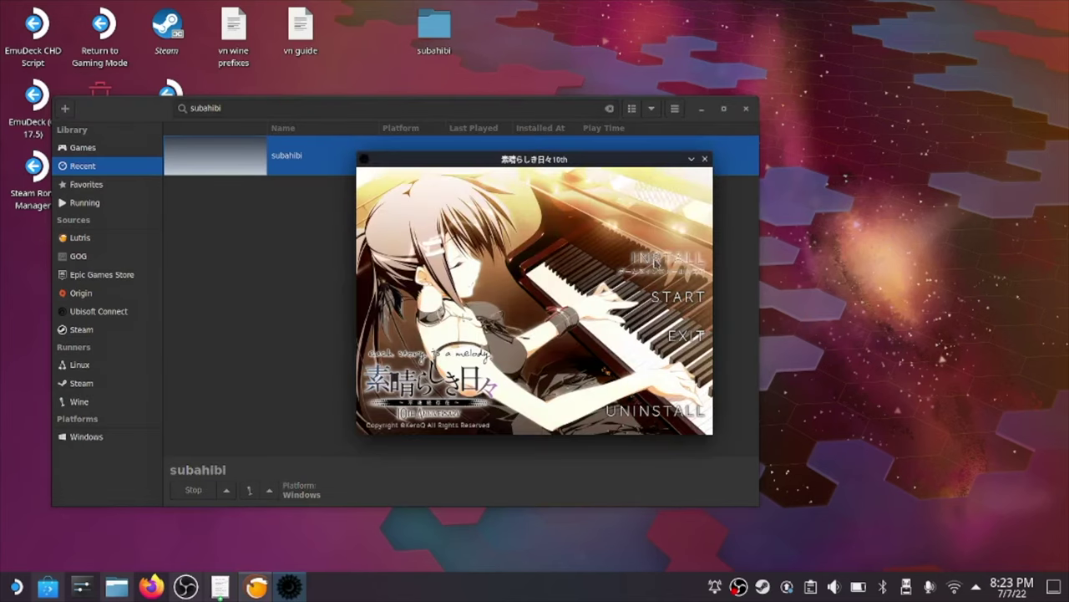
click(655, 261)
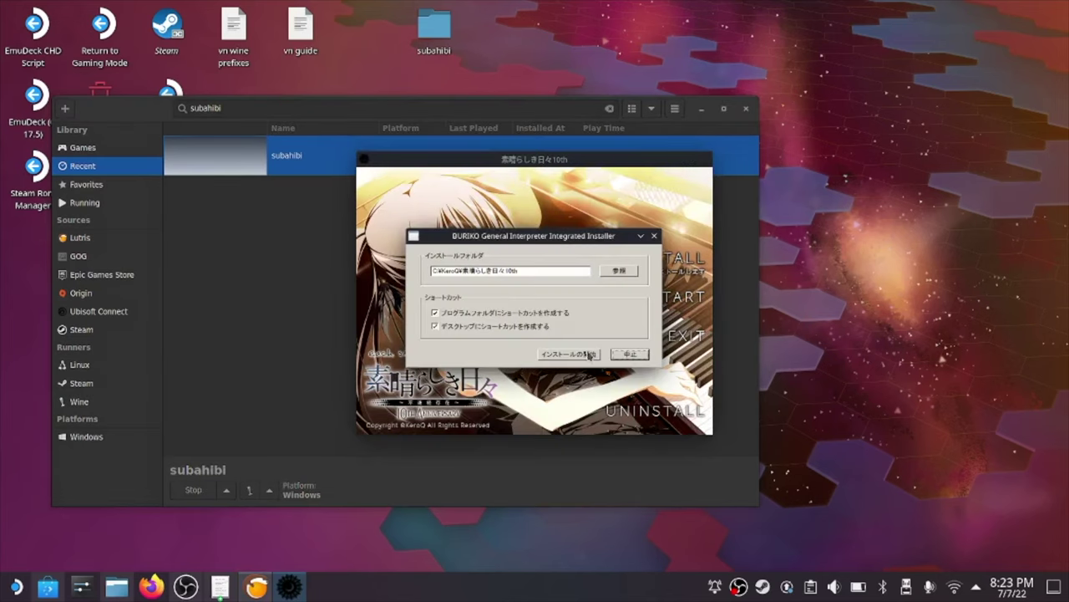
Try installing the game to its default Japanese-named folder with both shortcut options turned off, then close the setup
click(590, 354)
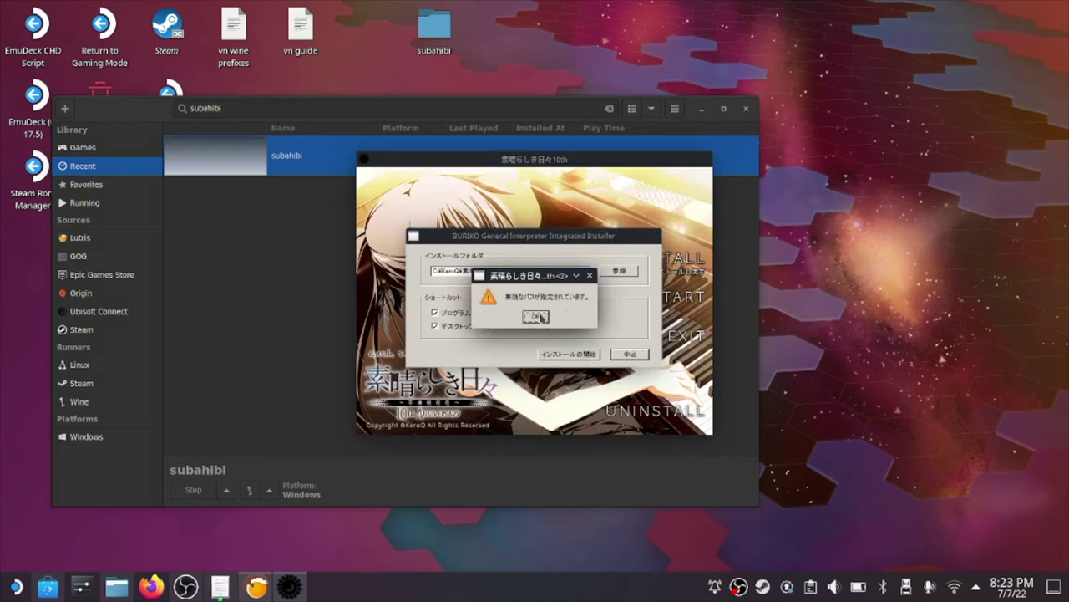
click(539, 317)
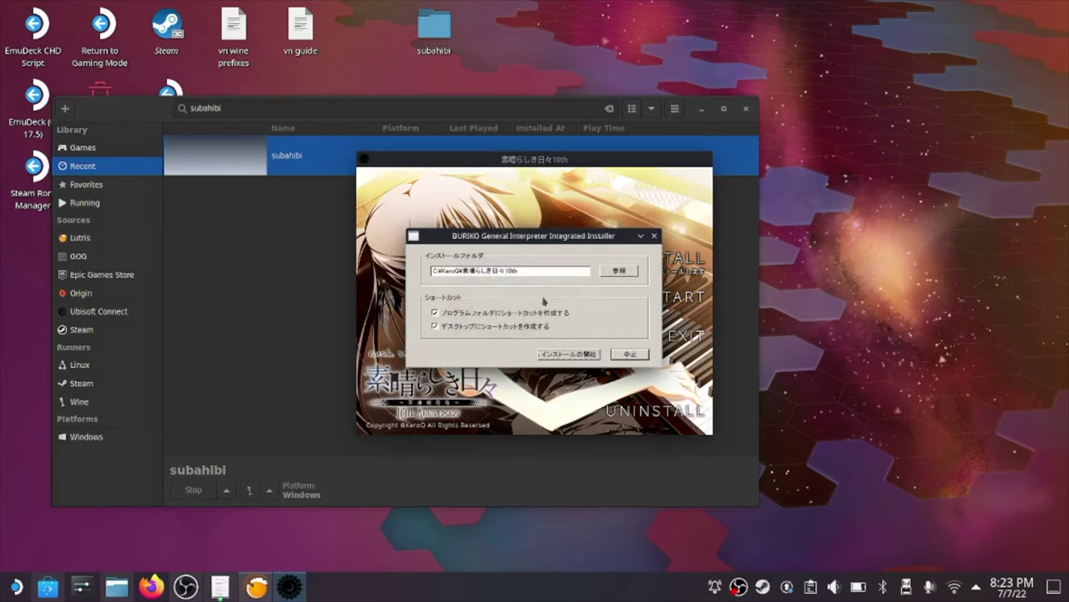
click(569, 354)
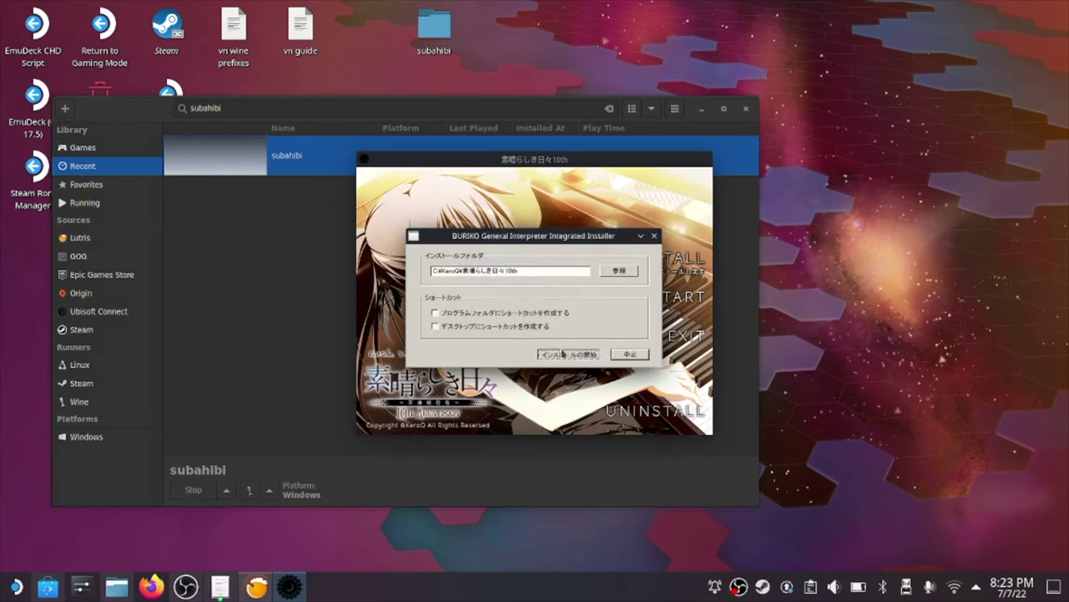
click(535, 317)
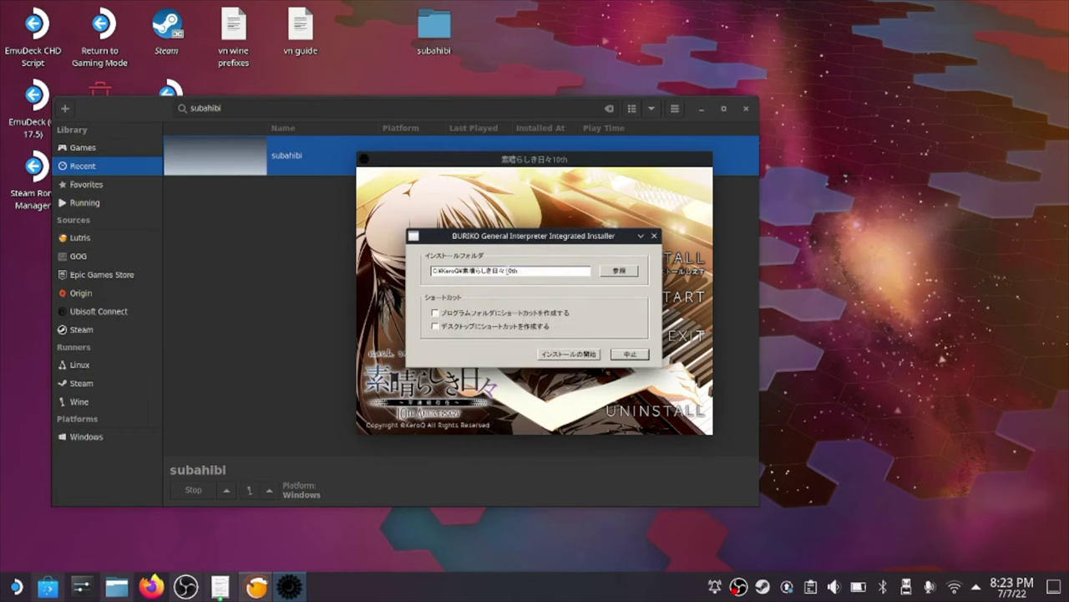
click(617, 271)
click(535, 338)
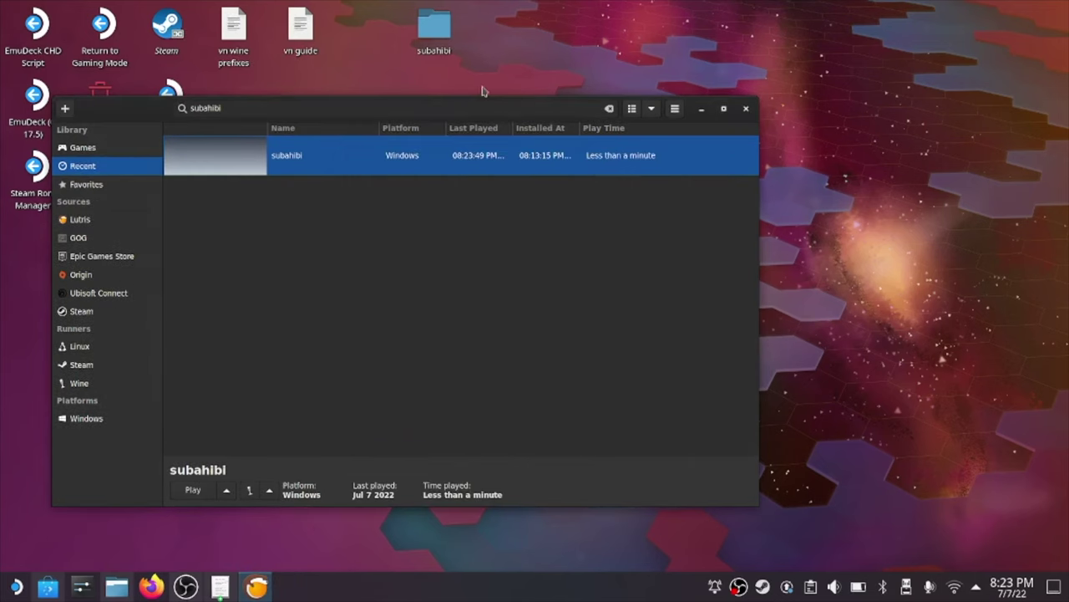
Run the subahibi setup again and install the game to C:\KeroQ\subahibi10th
right_click(409, 157)
click(413, 167)
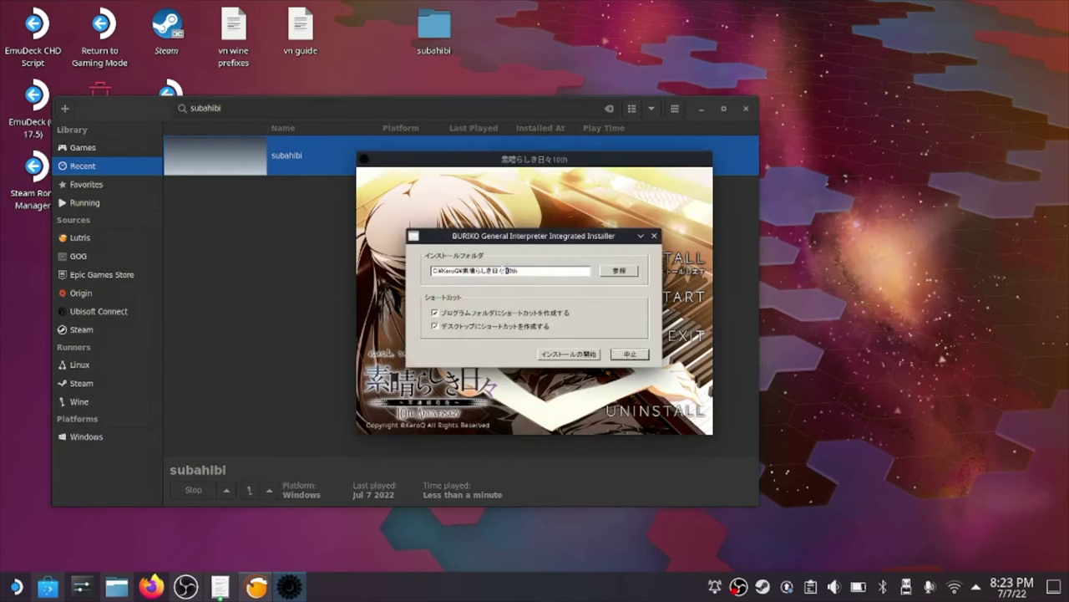
text(subahibi)
click(587, 356)
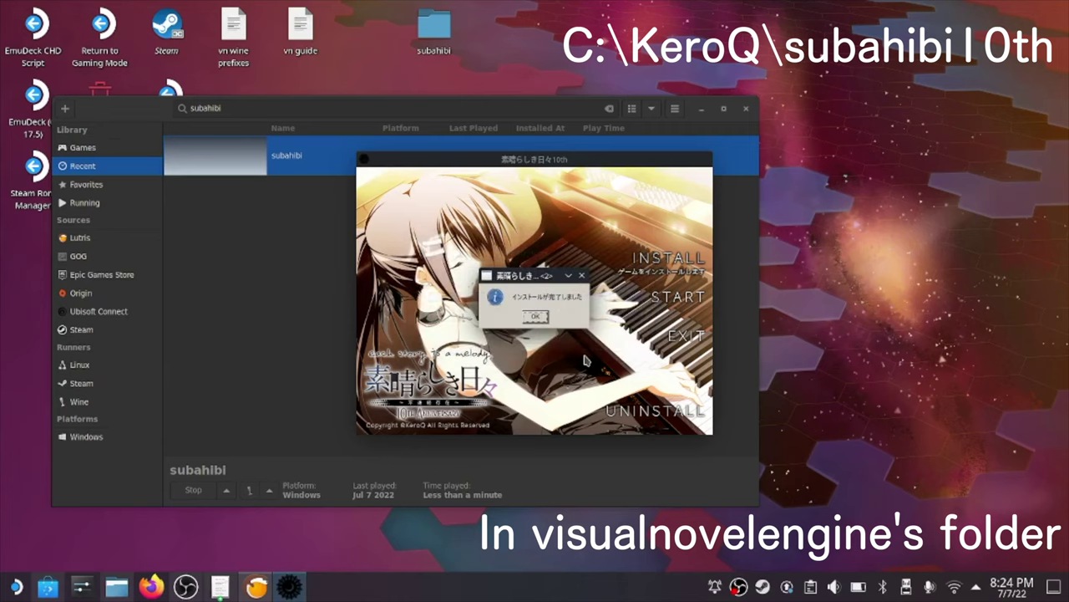
Close the installation message, start the installed game from the setup screen, and minimise its window
click(537, 324)
click(650, 303)
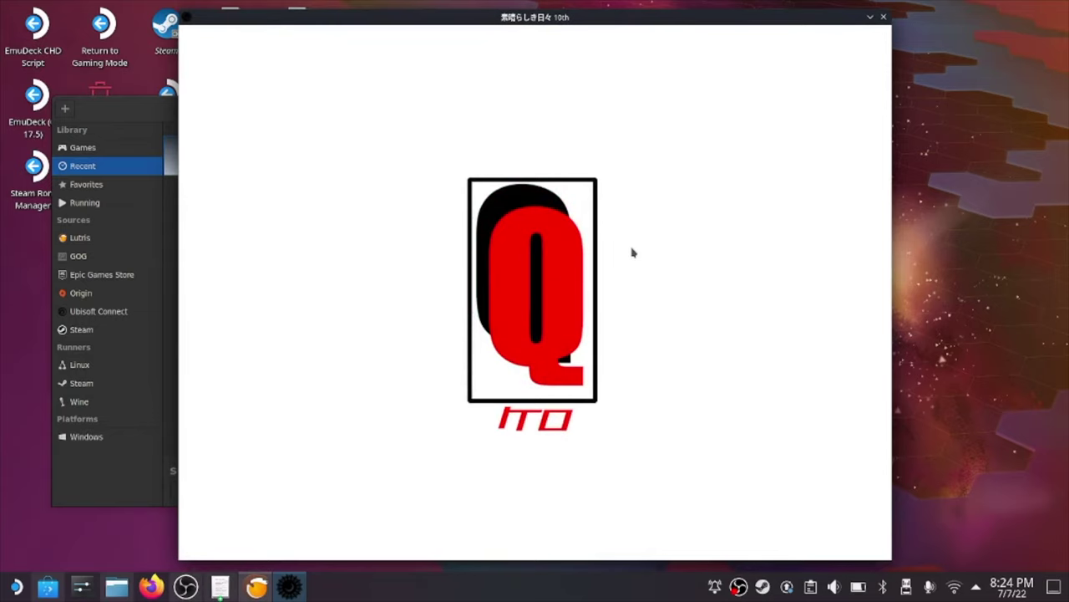
click(871, 17)
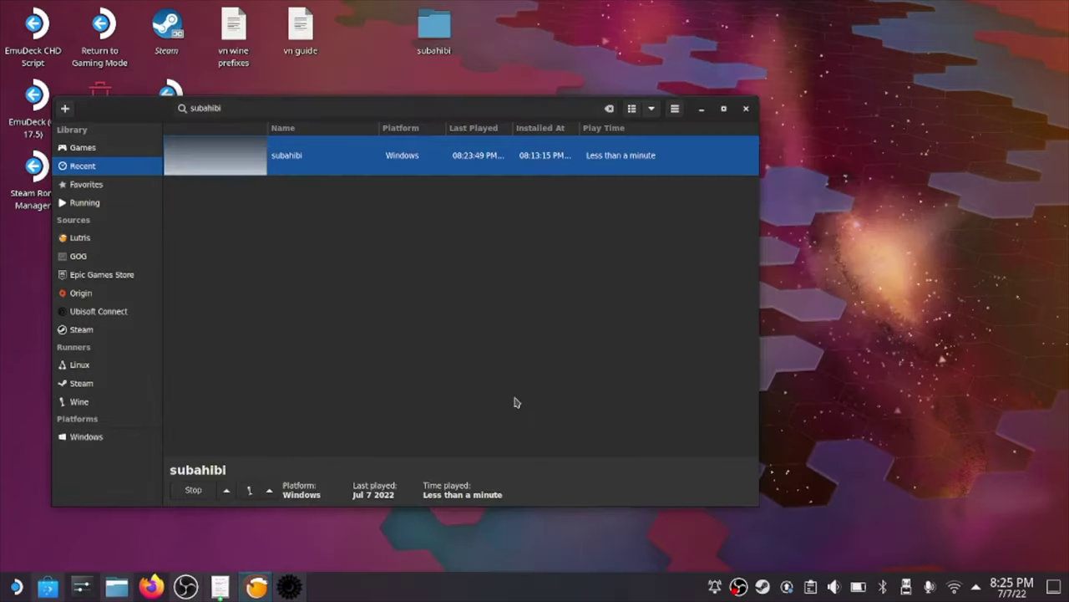
Move the subahibi10th folder from visualnovelengine/drive_c/KeroQ in Documents to the desktop and open it in Dolphin
click(122, 588)
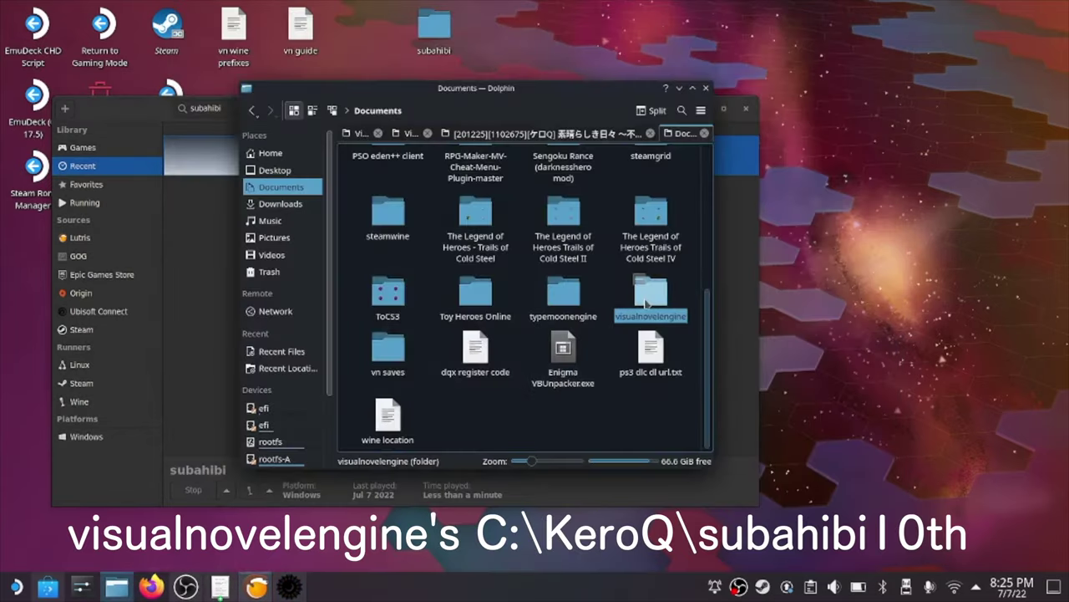
double_click(645, 302)
double_click(499, 179)
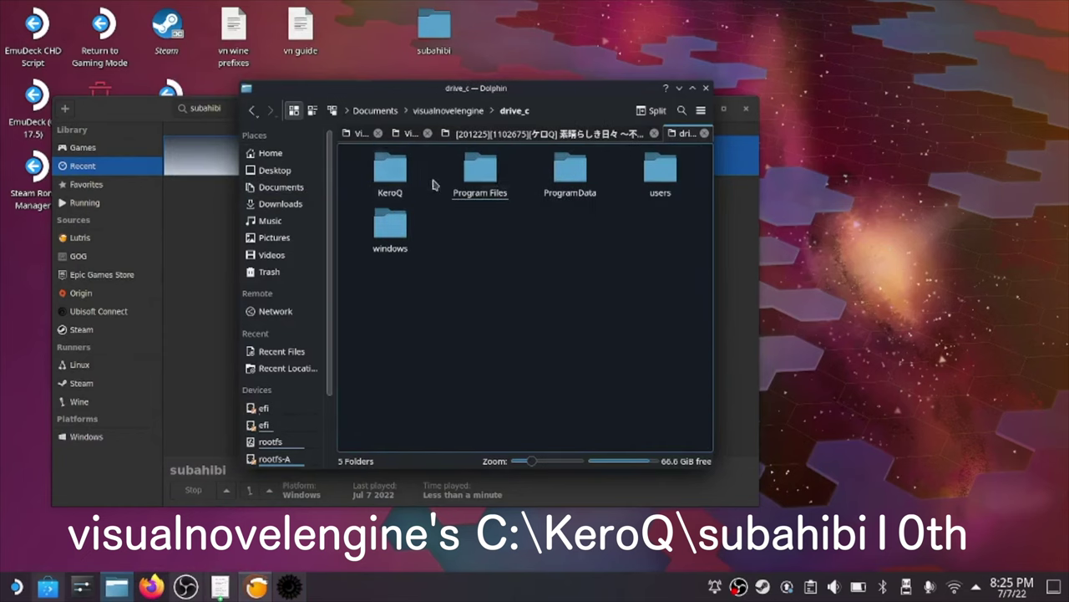
click(391, 186)
double_click(393, 184)
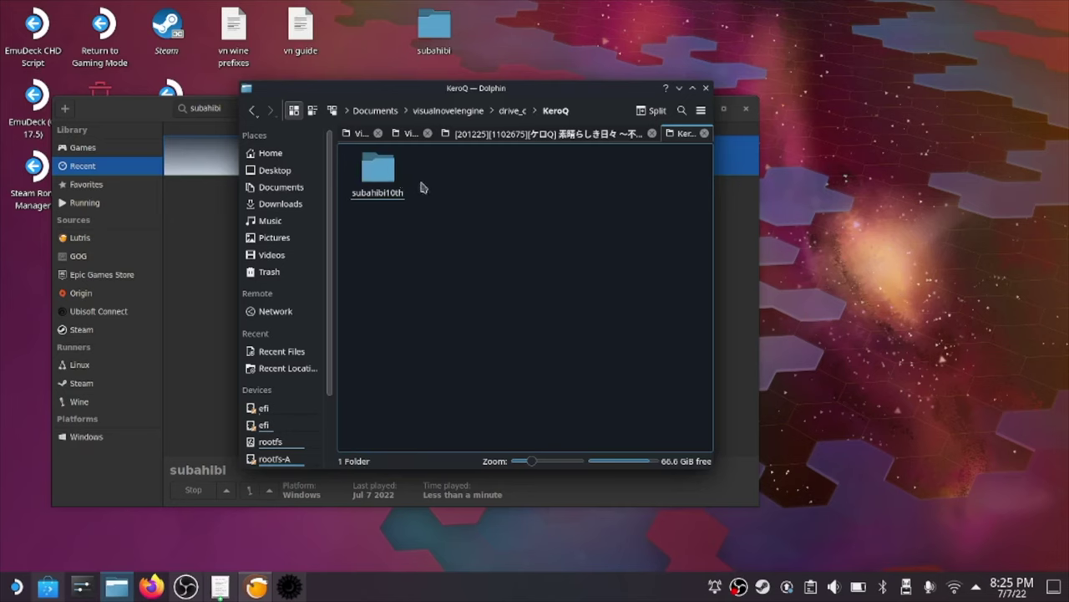
drag(383, 184, 565, 34)
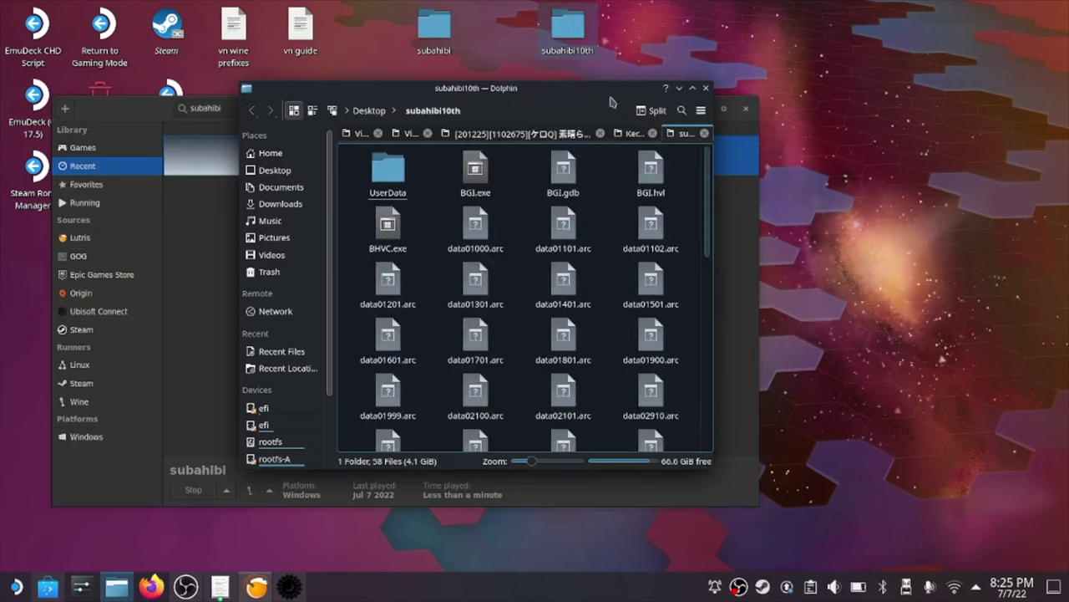
Look through the files in the subahibi10th folder and copy the location of BGI.exe
scroll(599, 231, down, 10)
scroll(599, 231, up, 10)
scroll(598, 231, down, 5)
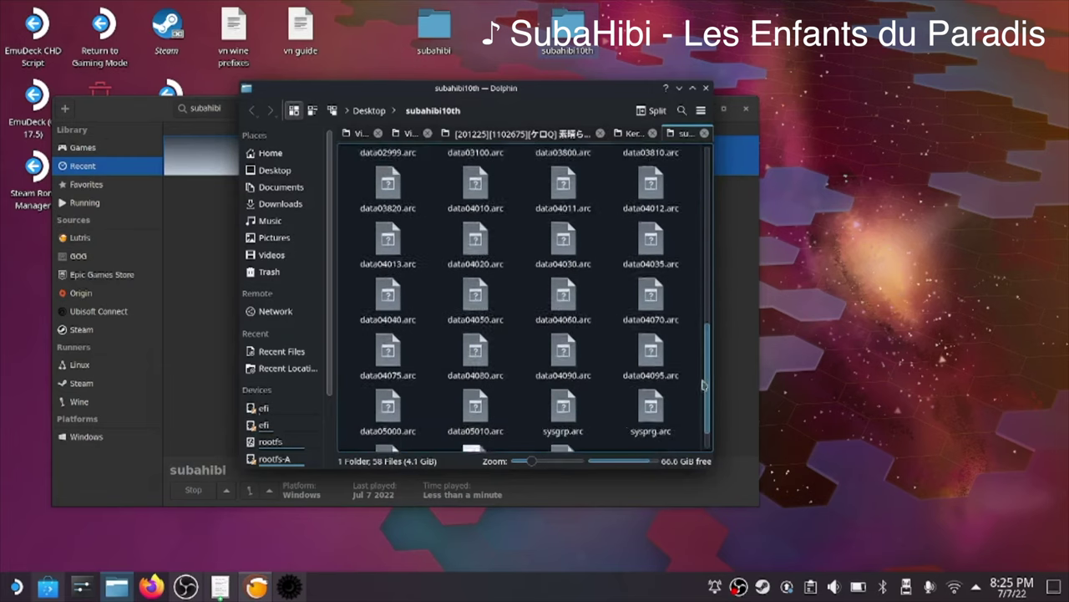
scroll(568, 209, up, 5)
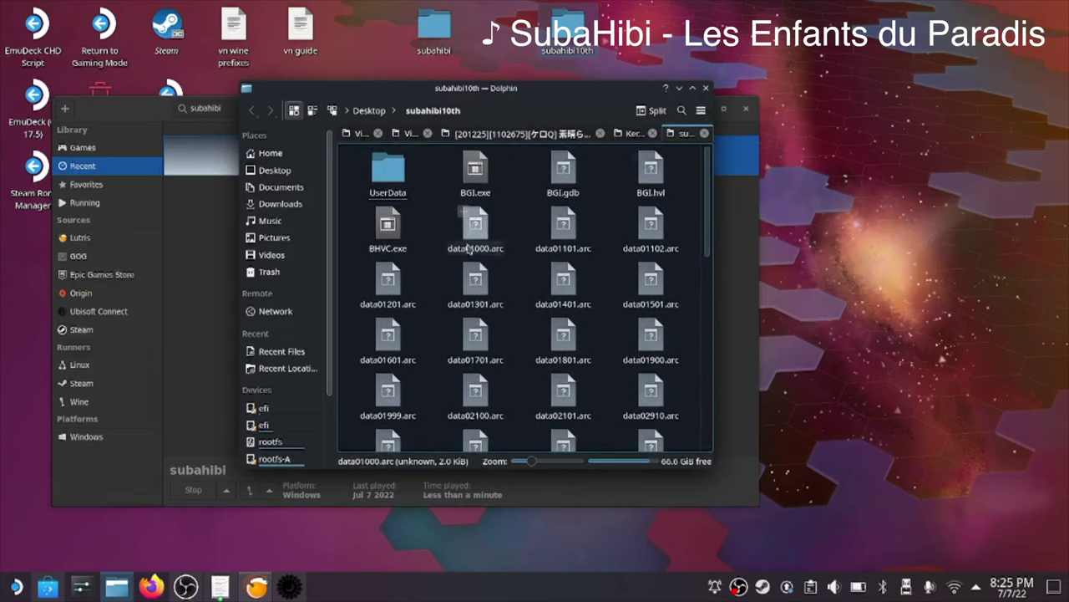
right_click(474, 175)
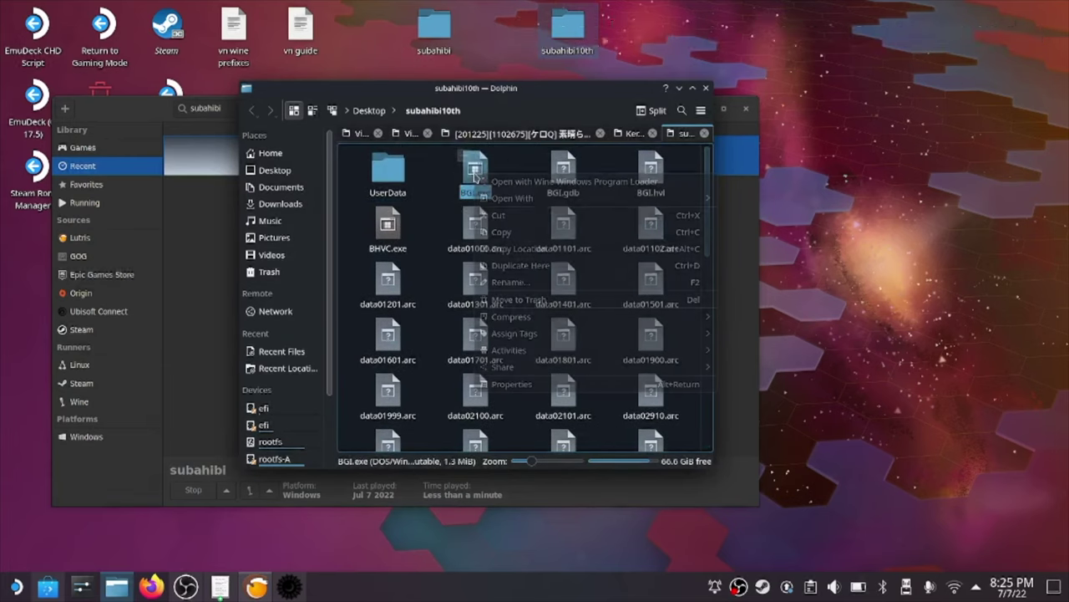
click(560, 249)
scroll(585, 276, down, 4)
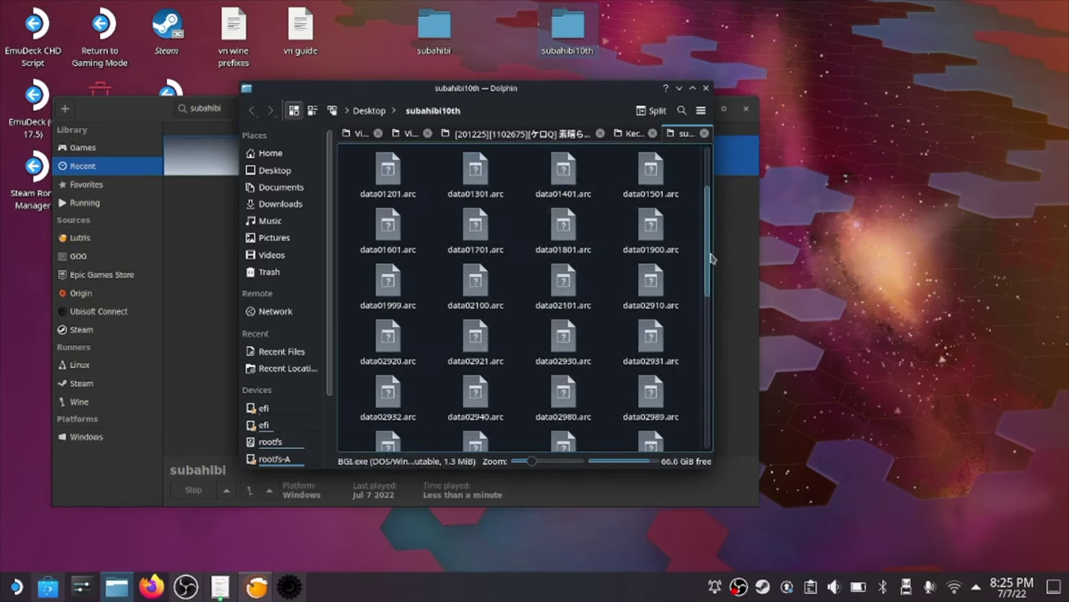
scroll(709, 309, down, 2)
Close the running game along with its error dialog and return to the Lutris library
click(739, 342)
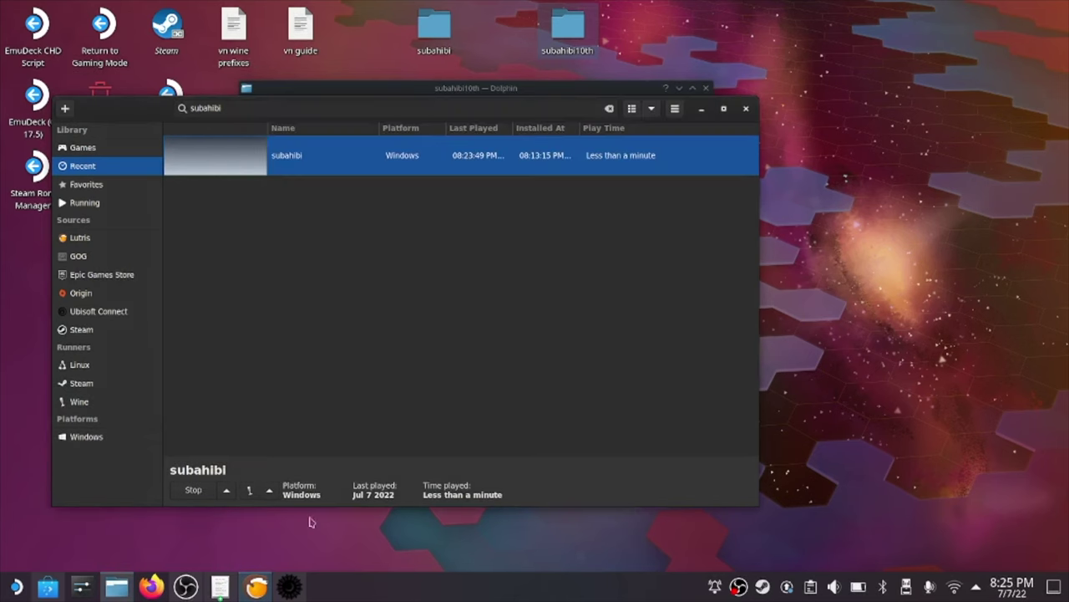
click(303, 594)
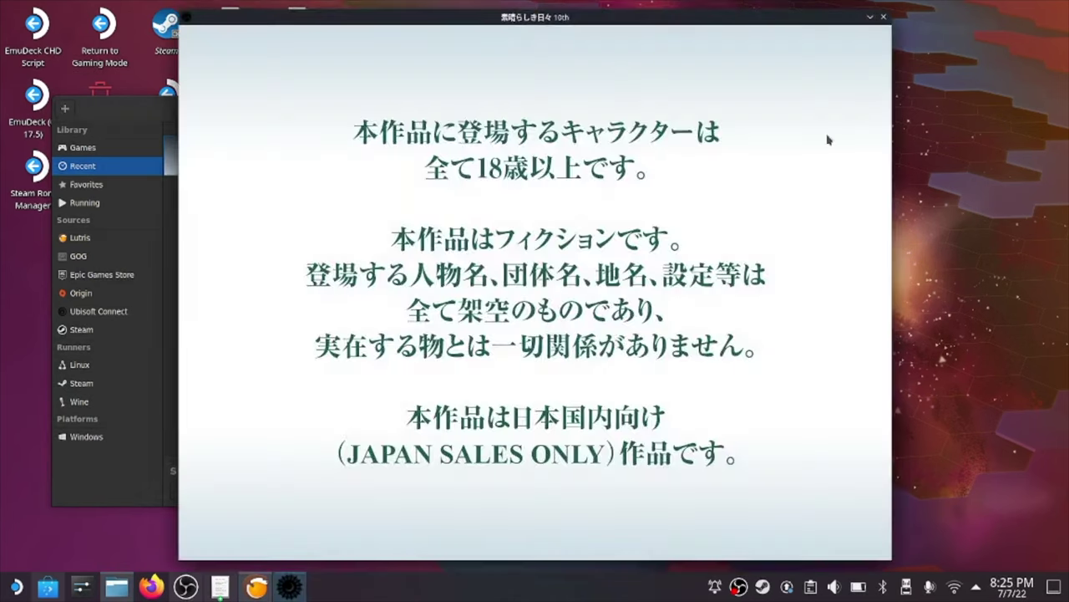
click(884, 16)
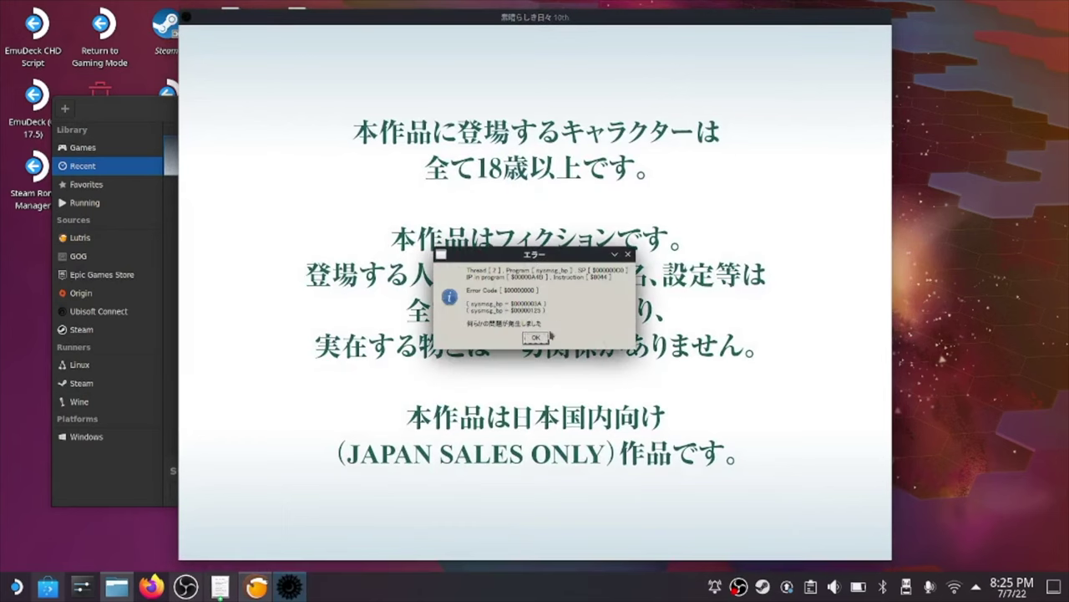
click(547, 336)
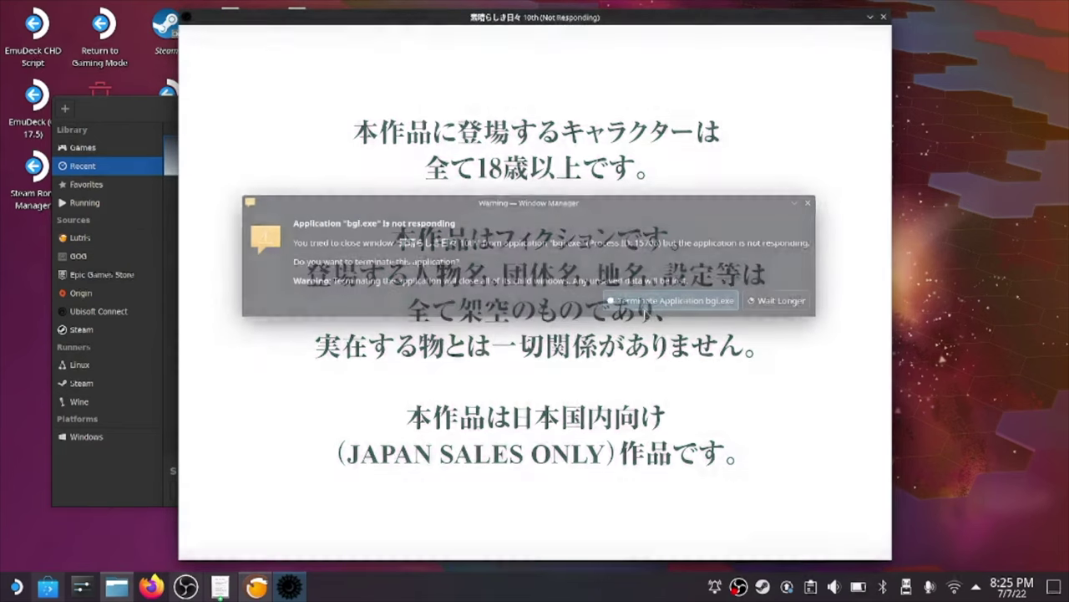
click(166, 113)
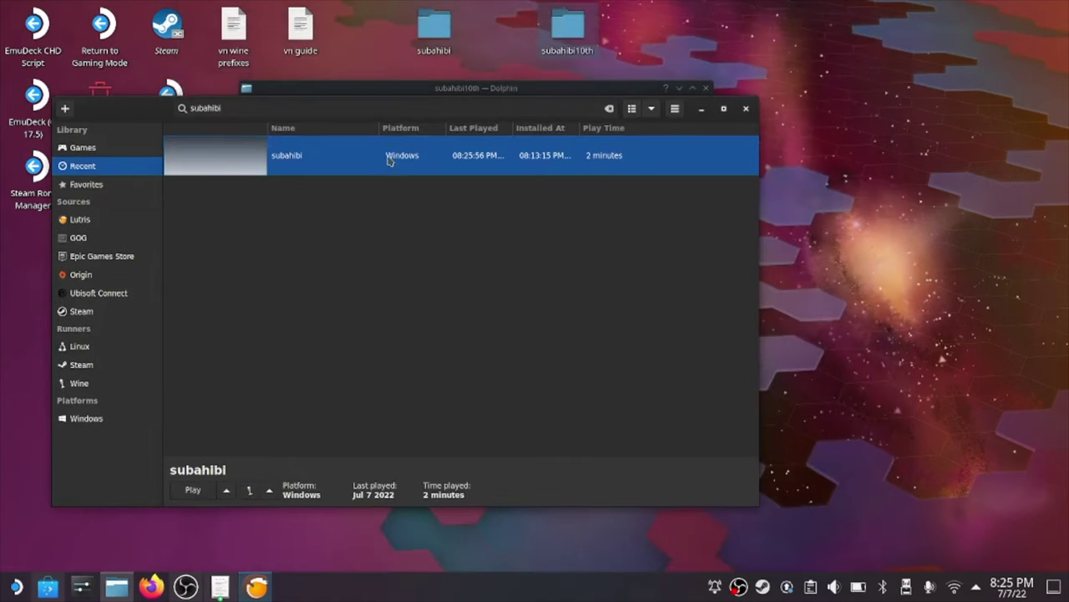
Change subahibi's executable to the copied path /home/deck/Desktop/subahibi10th/BGI.exe and save the configuration
right_click(389, 157)
click(424, 208)
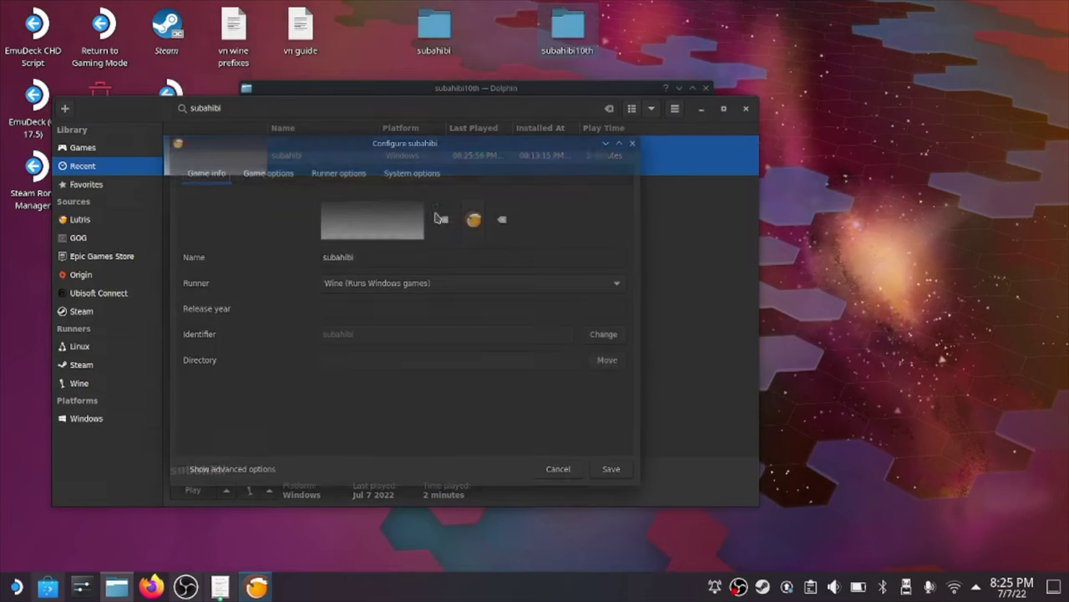
click(276, 176)
drag(509, 200, 296, 203)
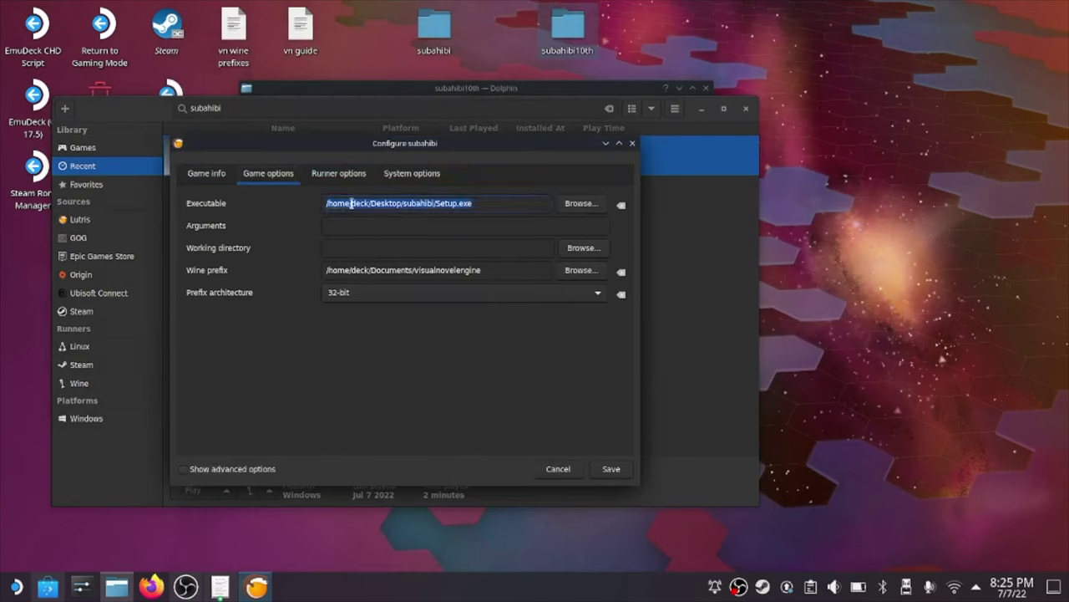
right_click(358, 203)
click(367, 242)
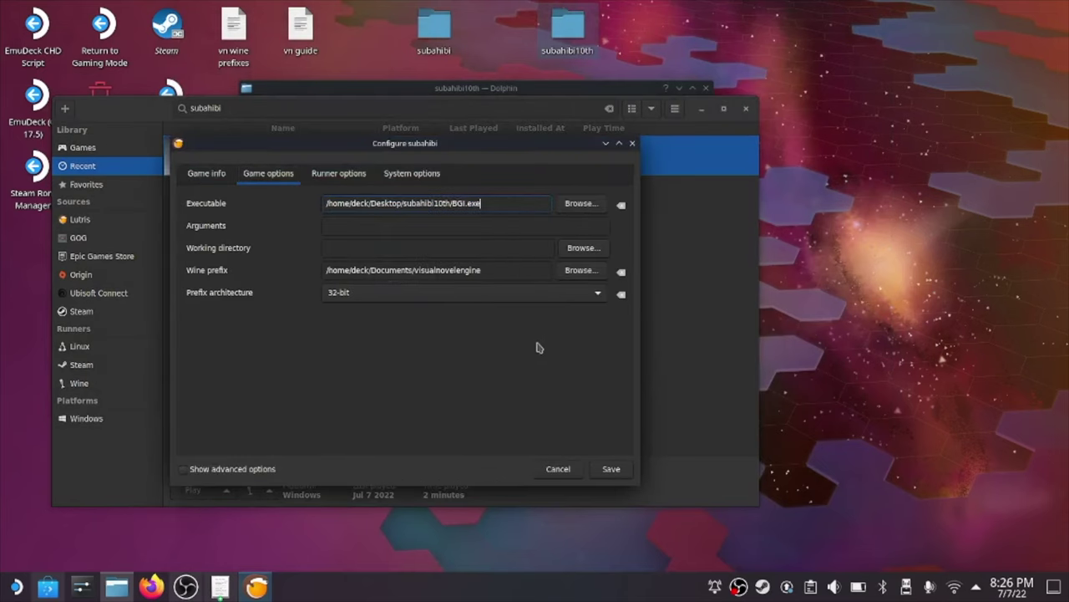
click(611, 469)
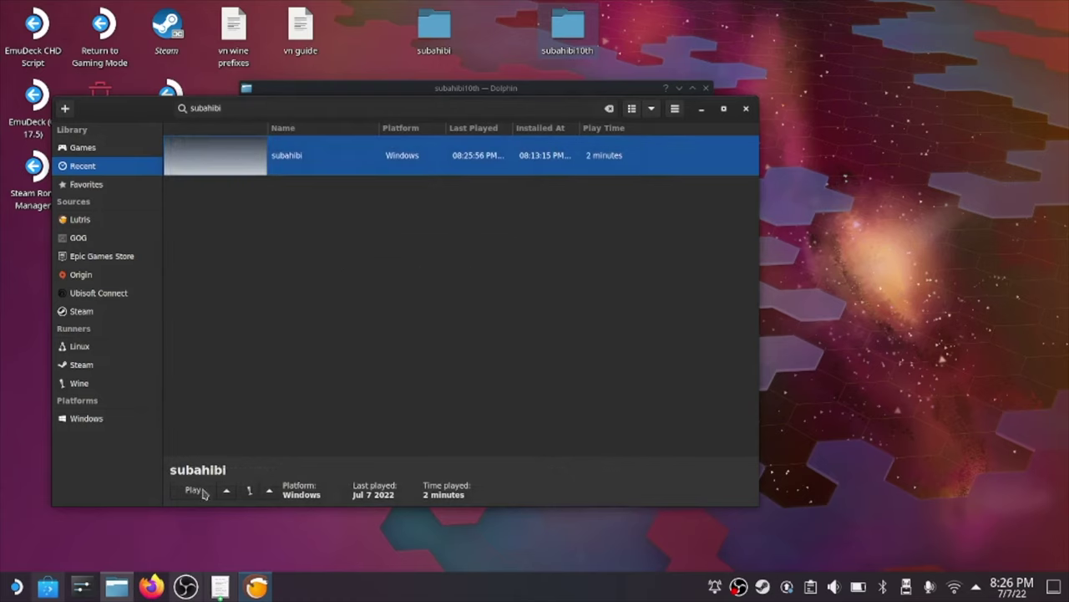
Launch subahibi, check the game's CONFIG screen, and leave it without changes
click(203, 492)
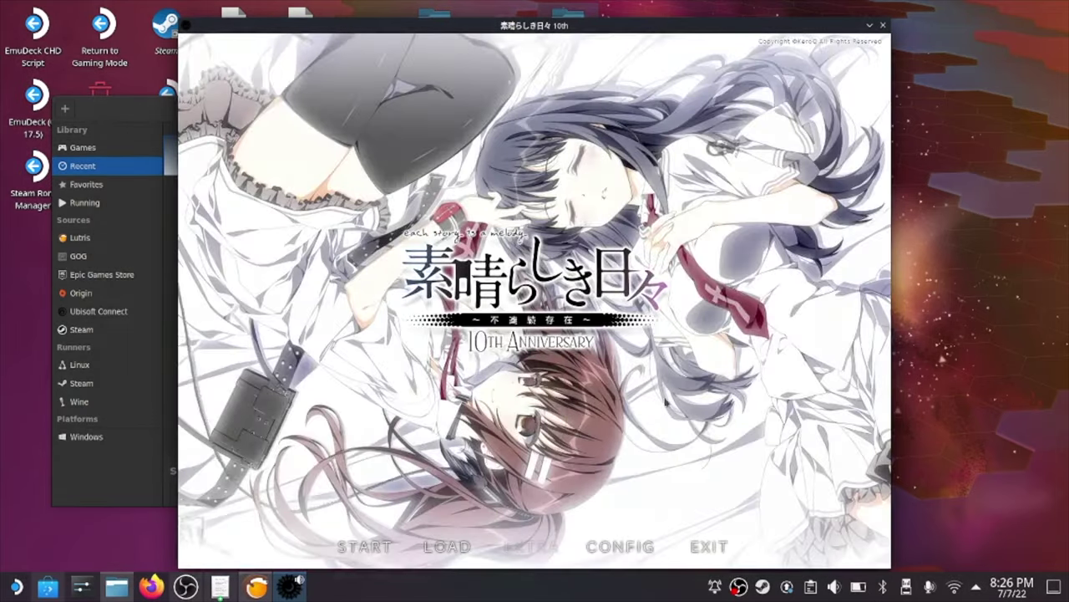
click(634, 546)
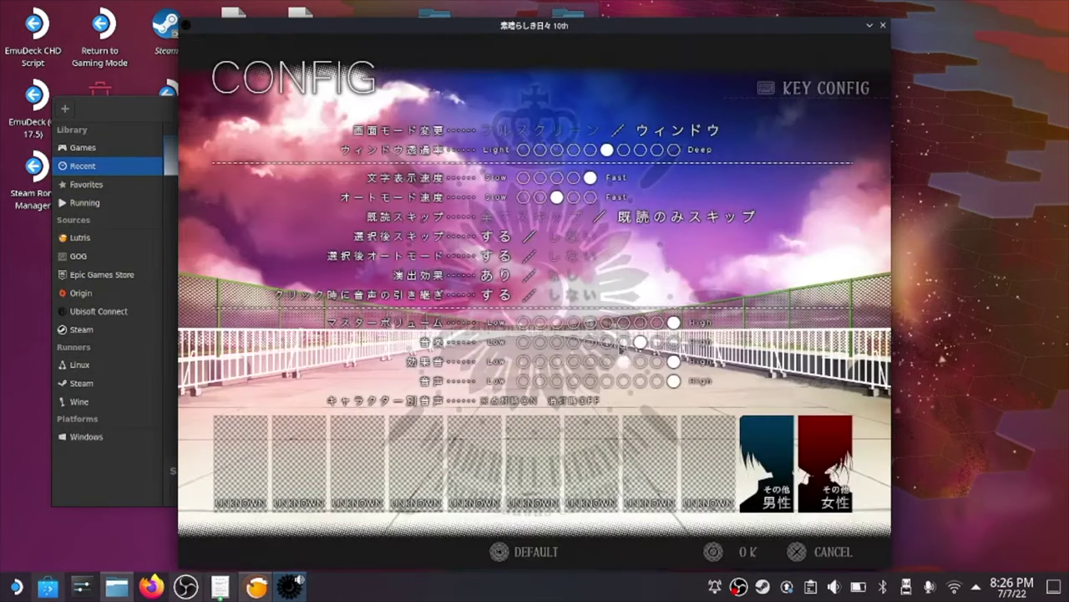
click(831, 553)
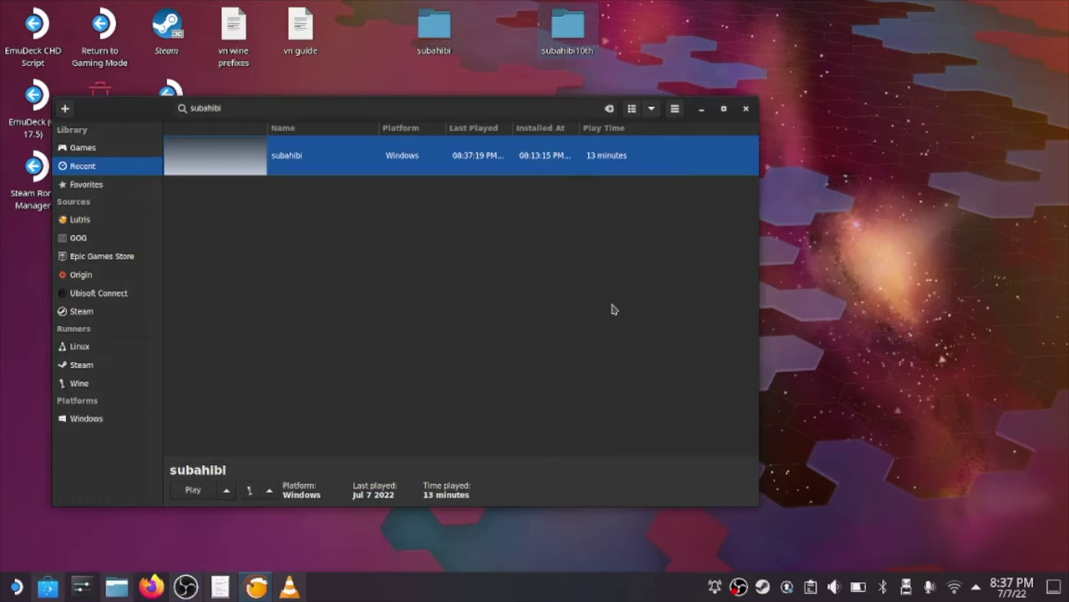
Create a Steam shortcut for subahibi from the Lutris library
right_click(578, 171)
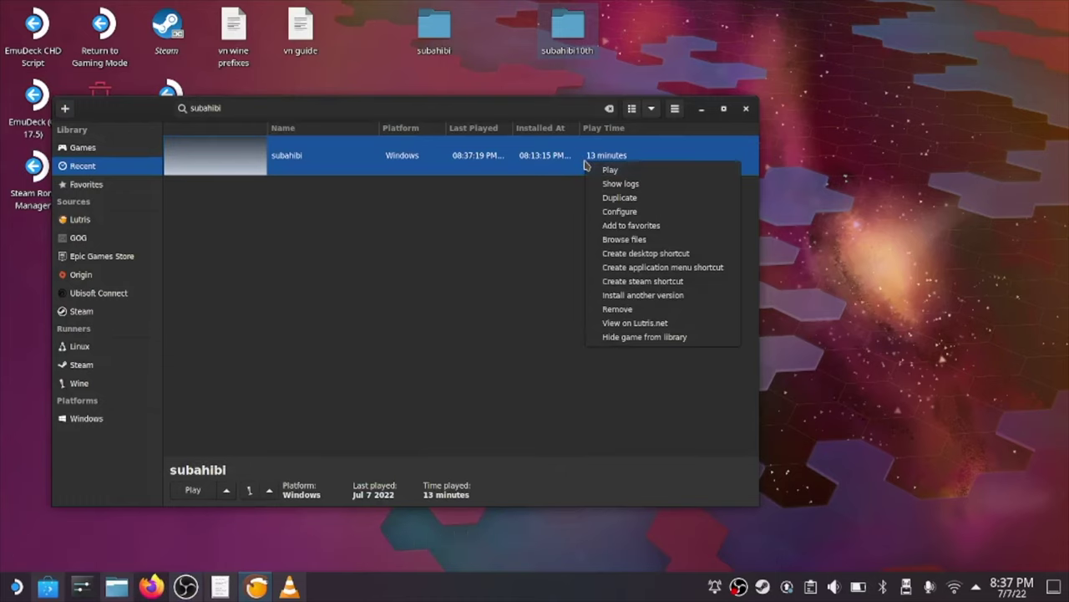
click(691, 283)
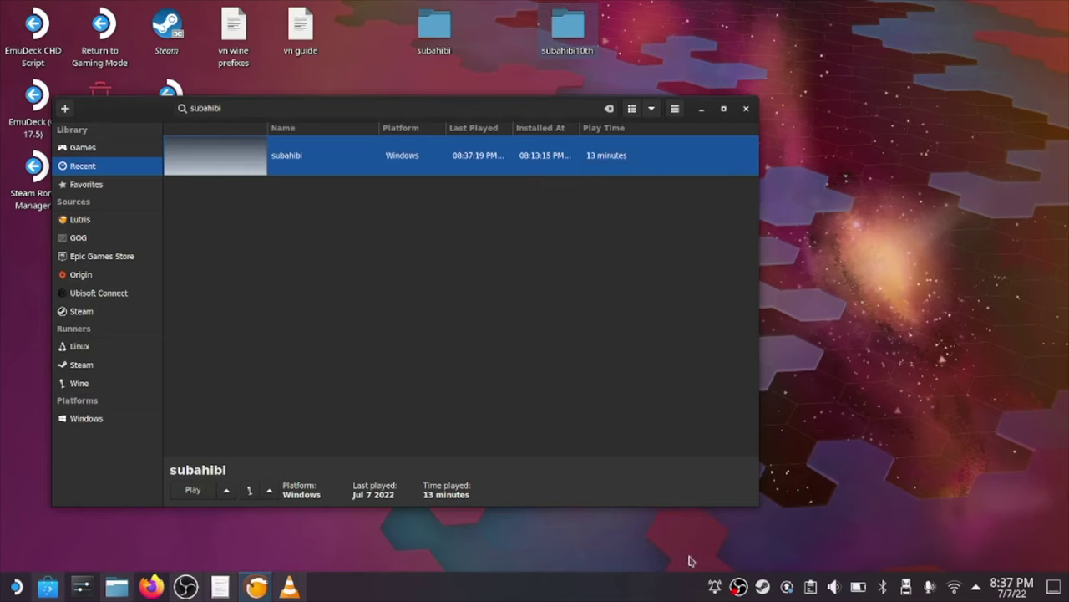
Restart Steam and find subahibi in its library
right_click(762, 589)
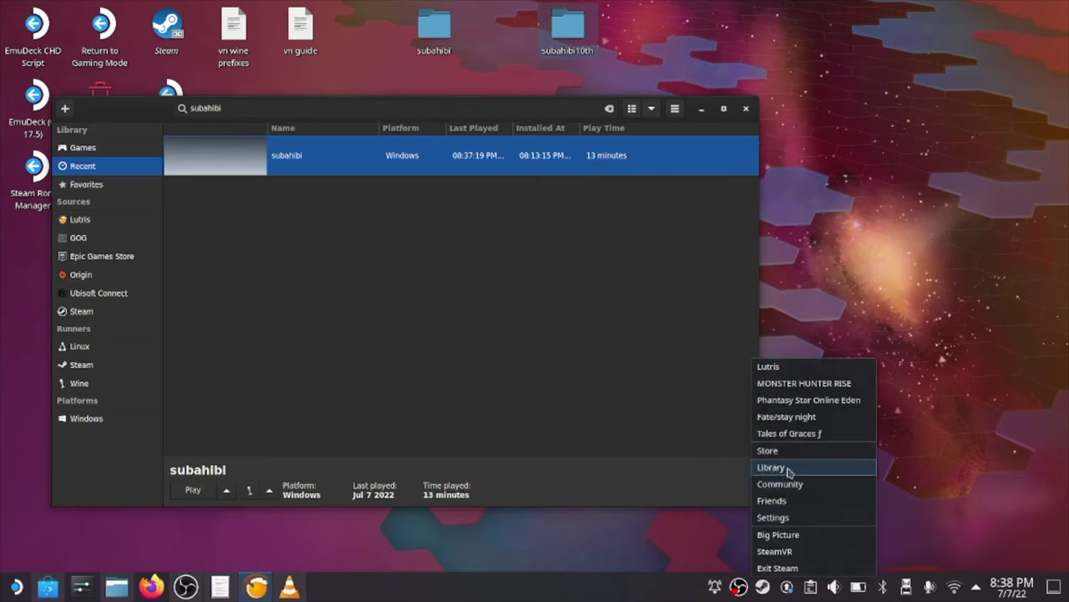
click(756, 469)
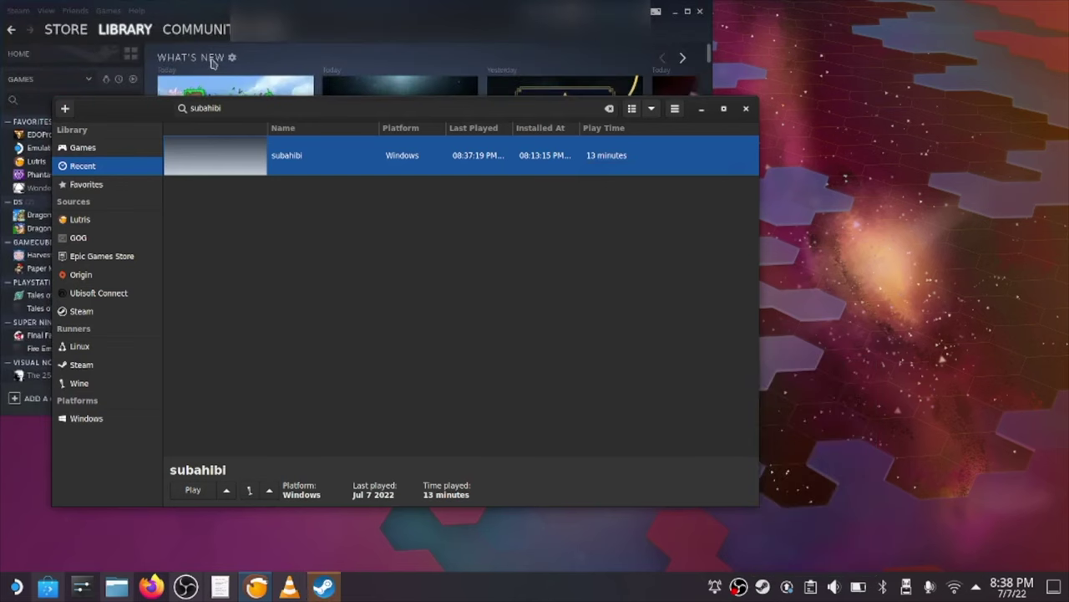
click(259, 55)
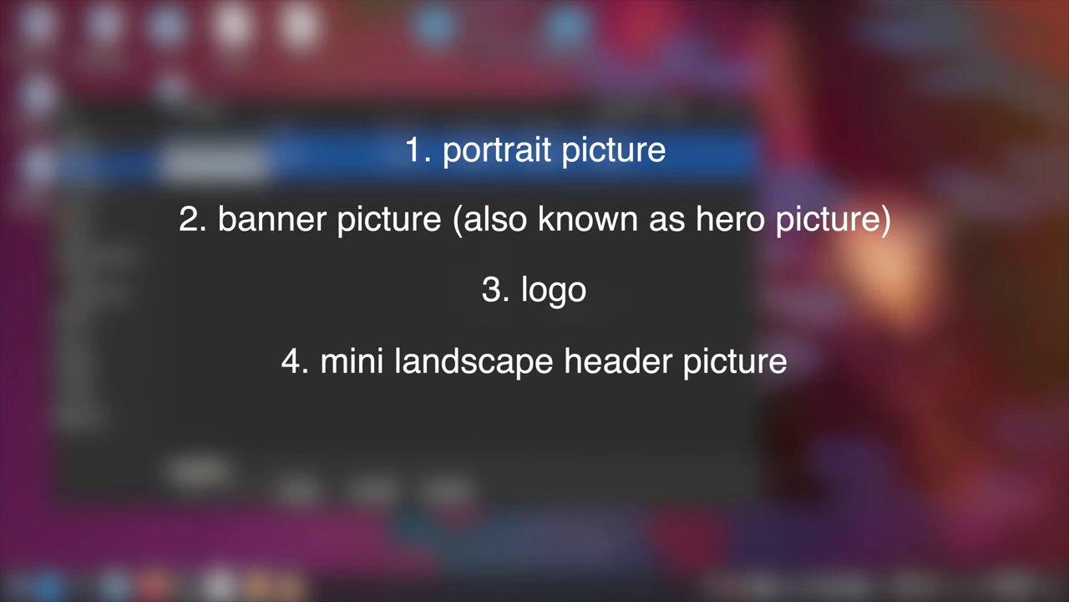
click(15, 587)
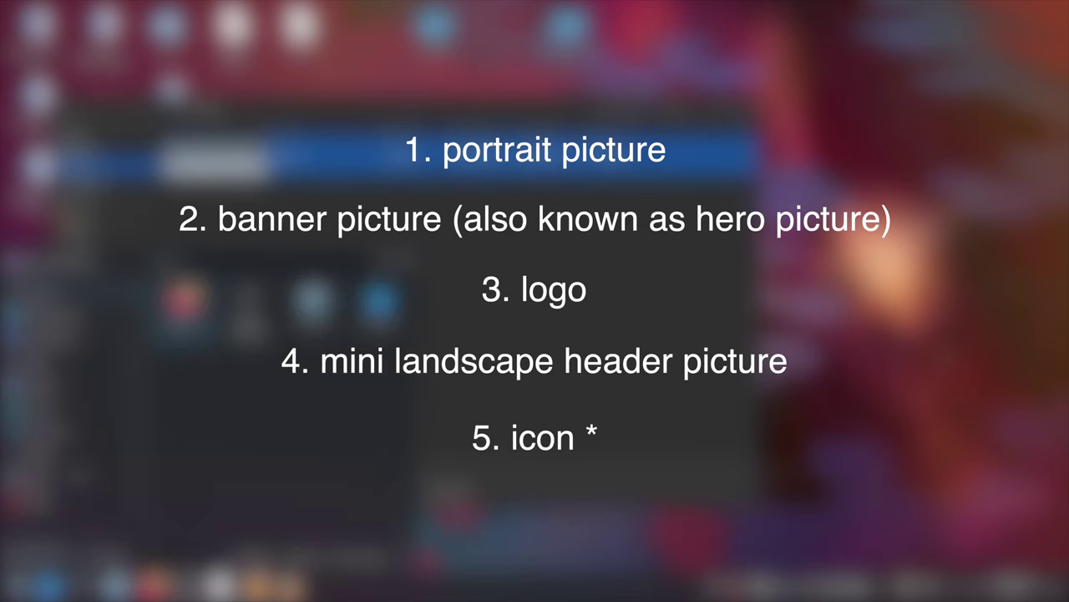
text(steam)
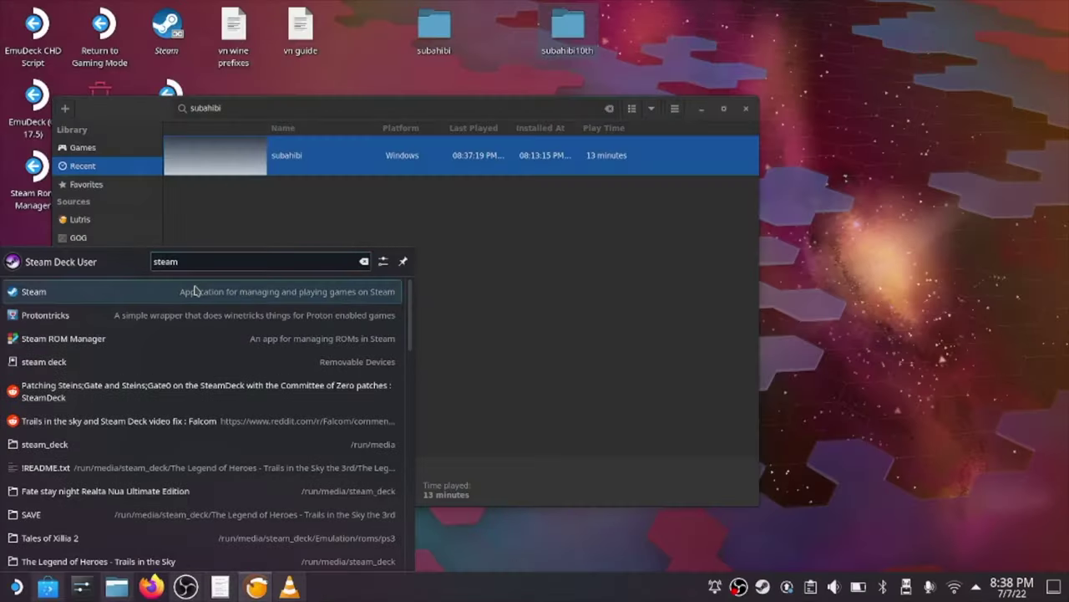
click(194, 291)
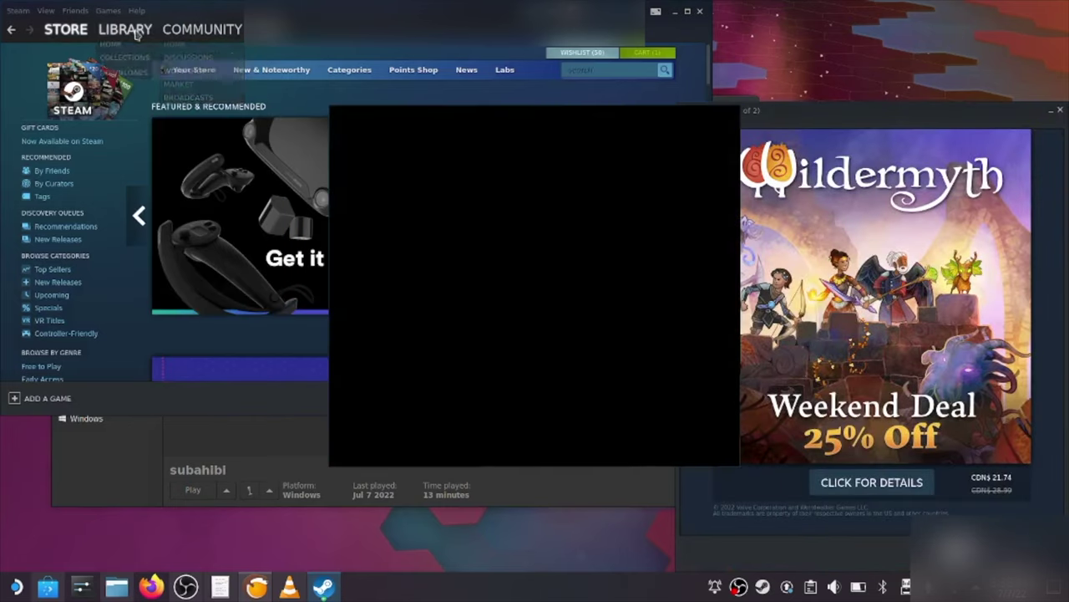
text(subahibi)
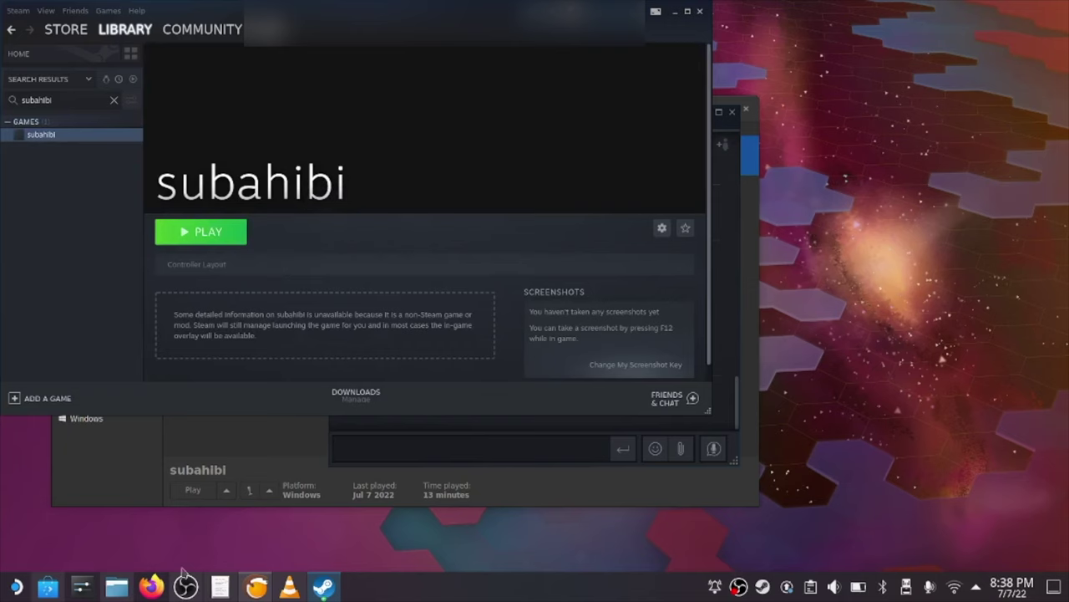
Switch to a private Firefox window, search Startpage for steamgridb, and open the SteamGridDB website
right_click(151, 585)
key(Escape)
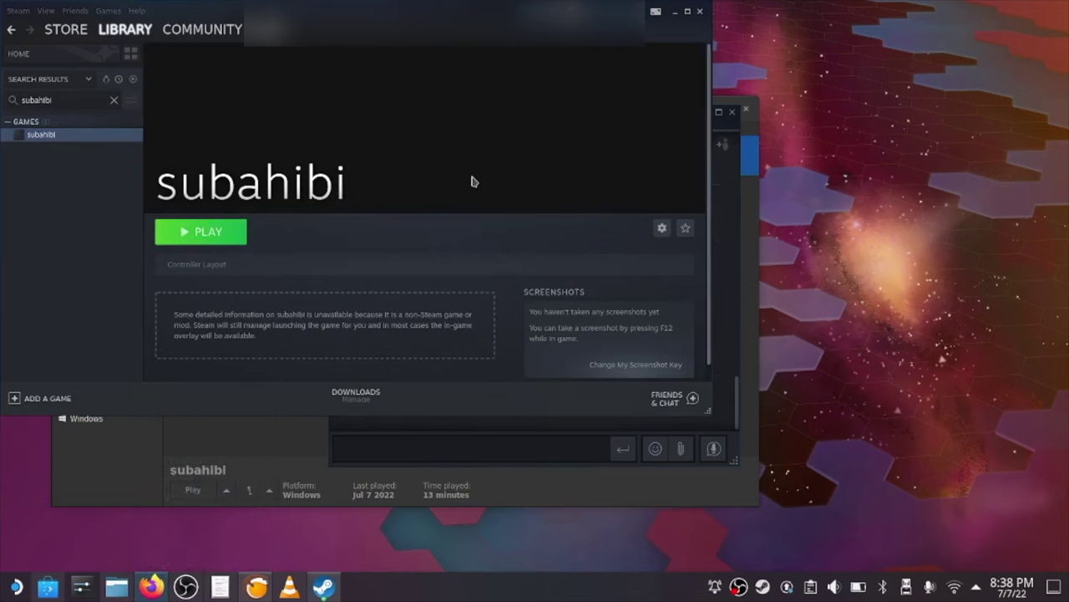
text(startpage.com/)
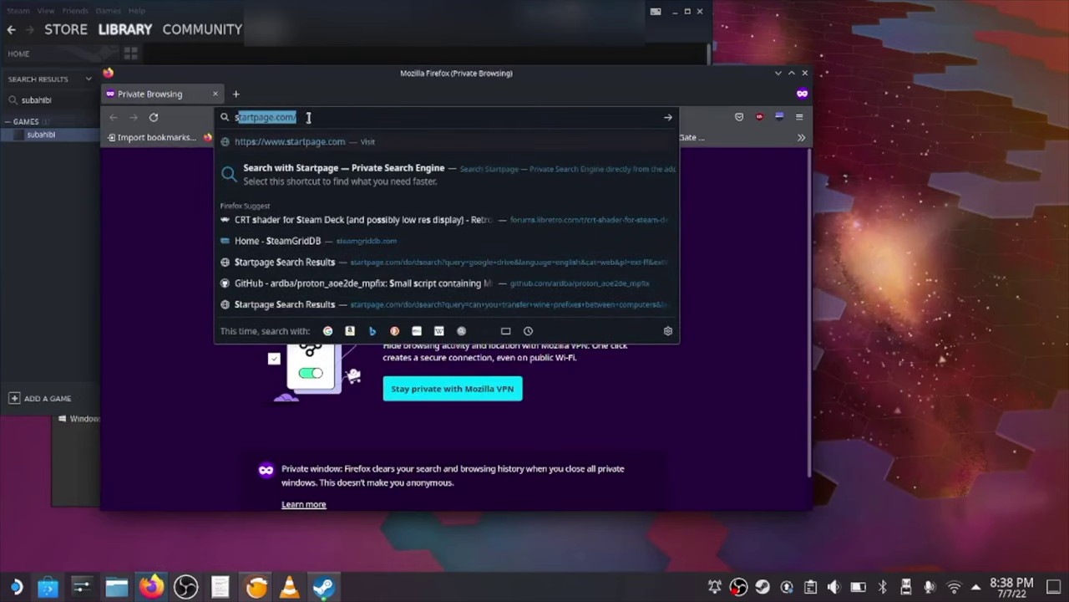
key(Return)
key(ctrl+t)
text(s)
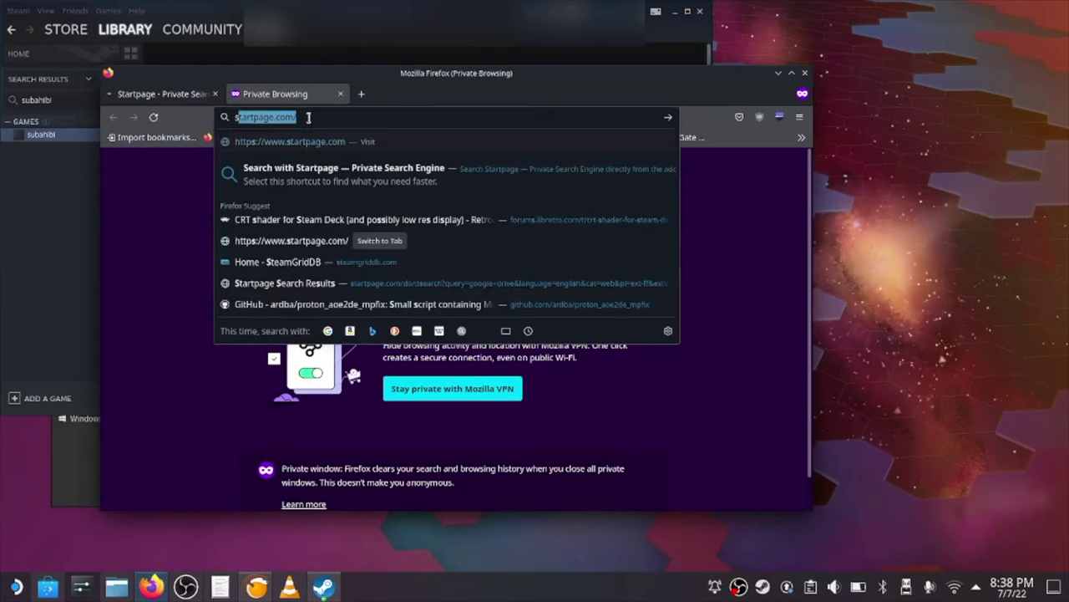
text(teamgridb)
key(Return)
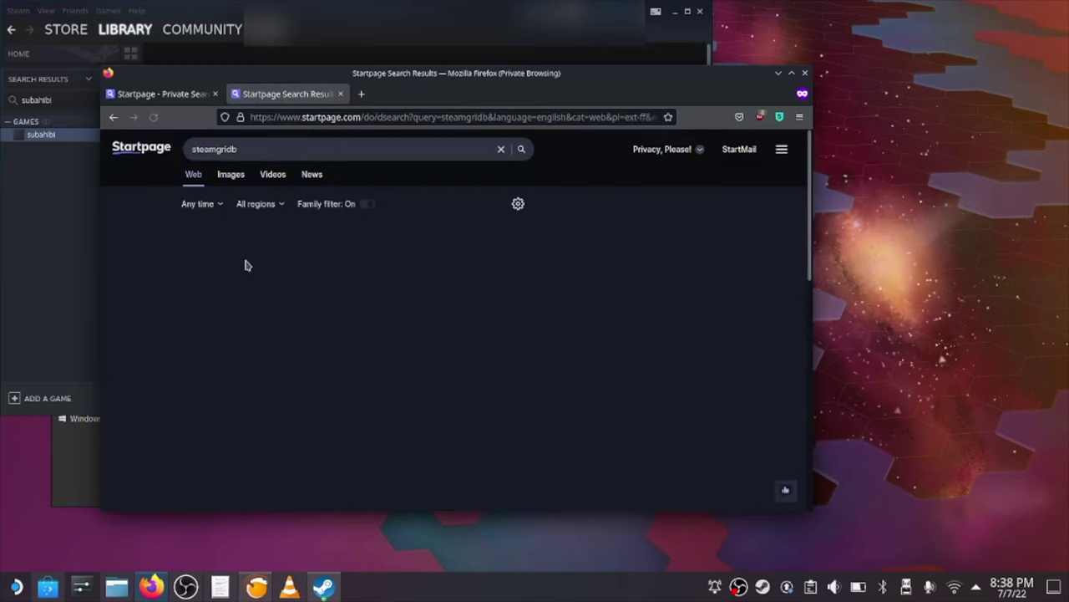
click(231, 287)
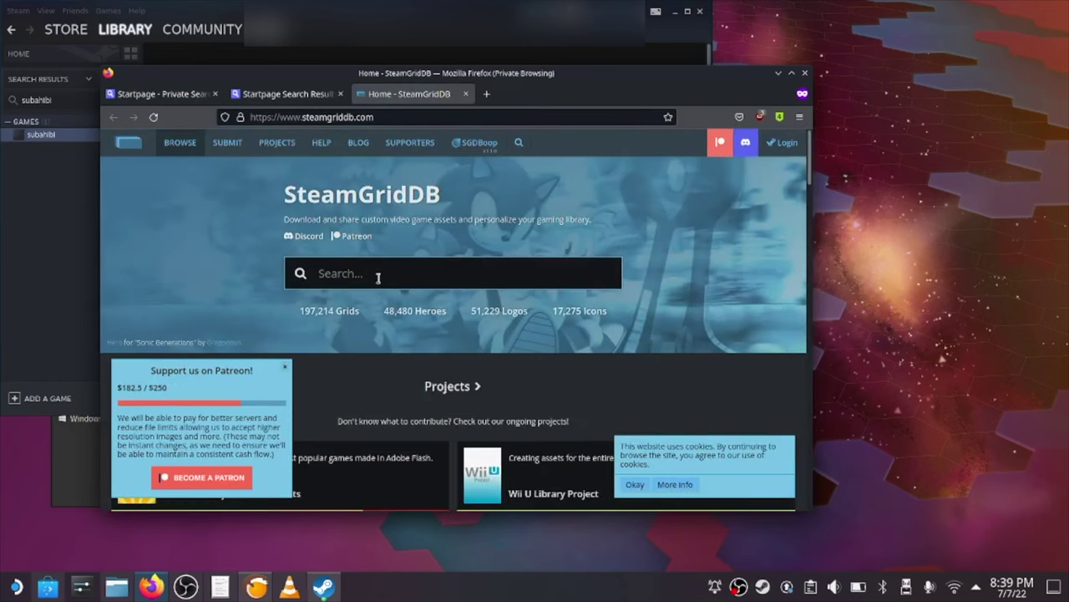
Search SteamGridDB for "wonderful everyday" and open the Wonderful Everyday Down the Rabbit-Hole game page
click(378, 273)
text(wonderful everyday)
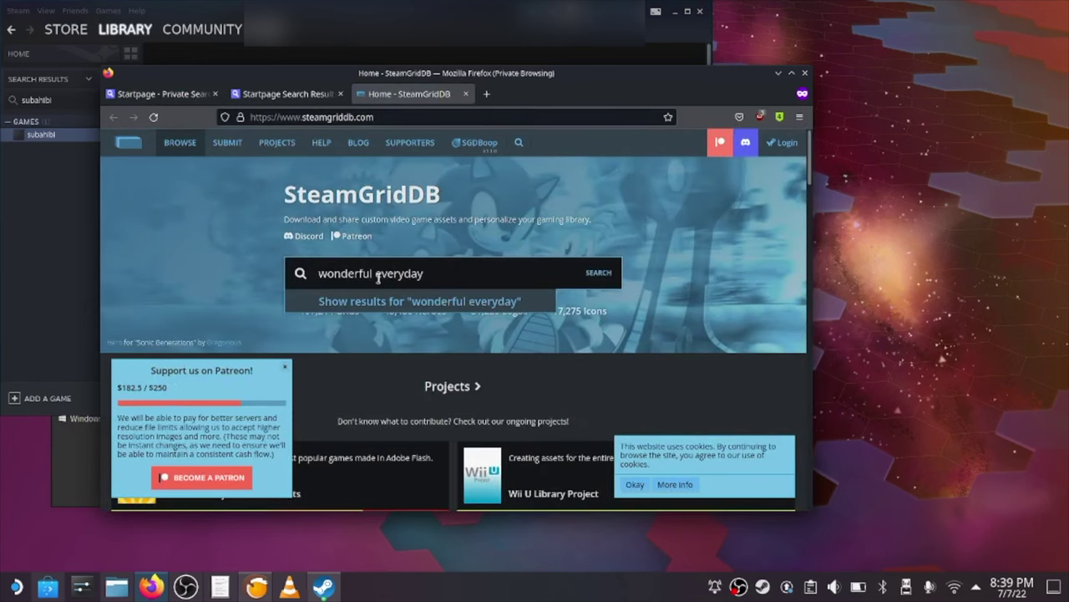
key(Return)
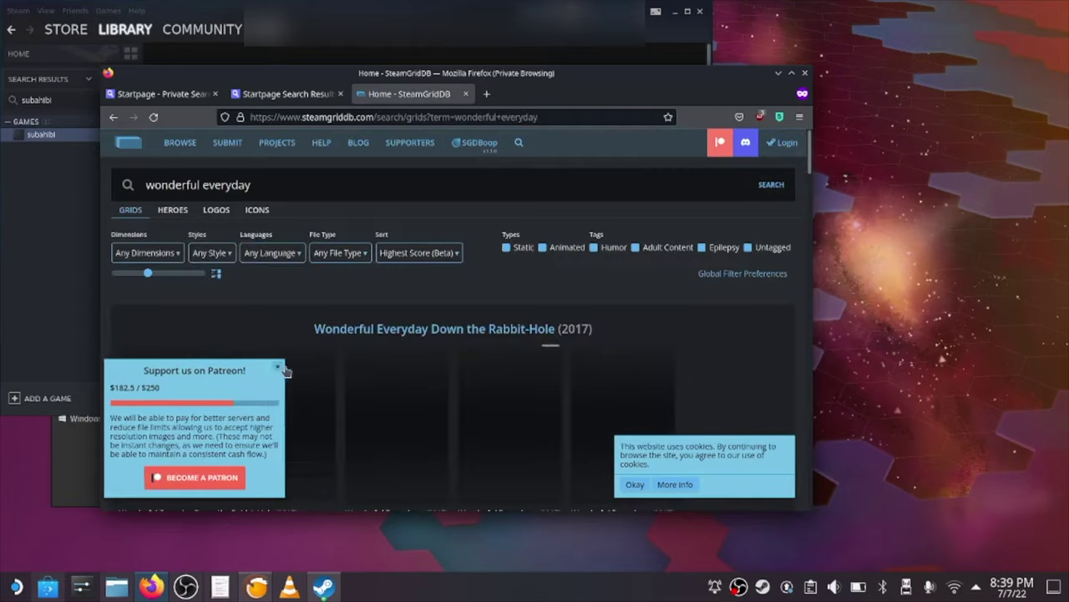
click(282, 369)
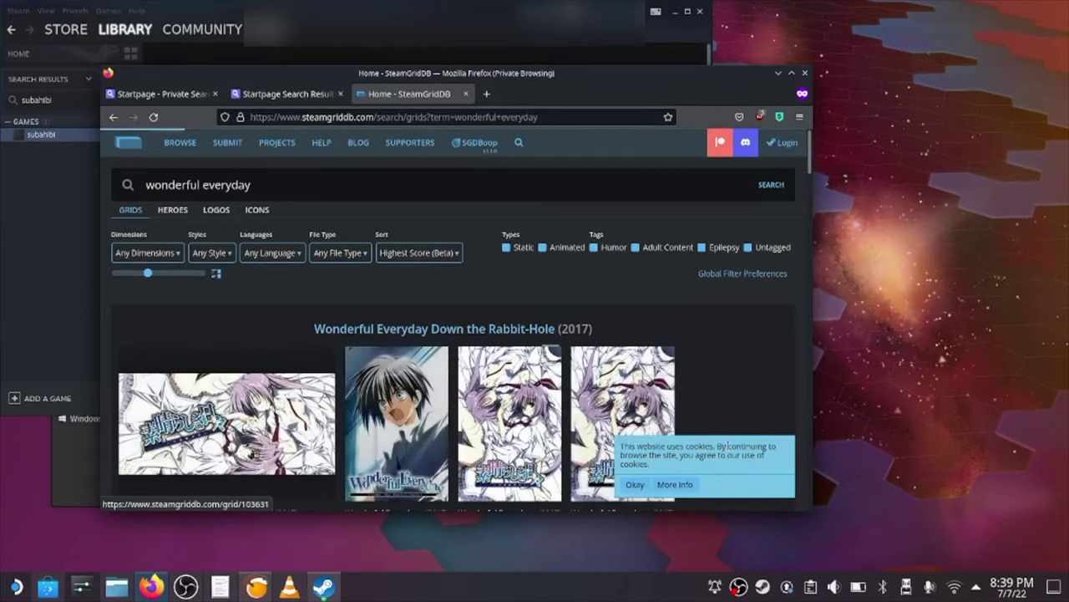
click(431, 328)
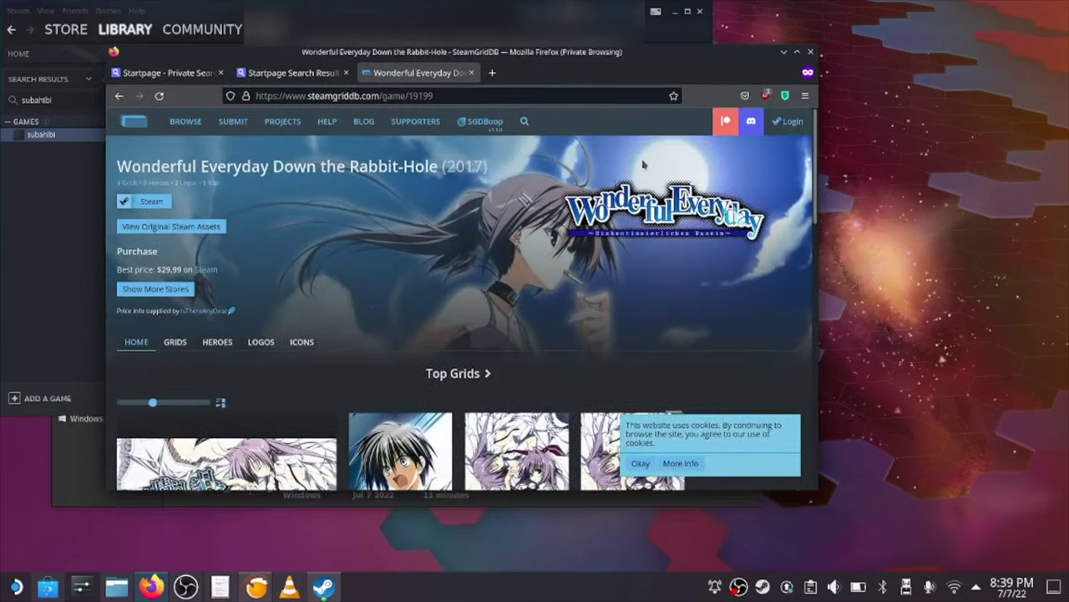
Save the third grid, a Japanese portrait cover, as poster.png in a new subahibi folder under Documents/steamgrid
scroll(644, 167, down, 5)
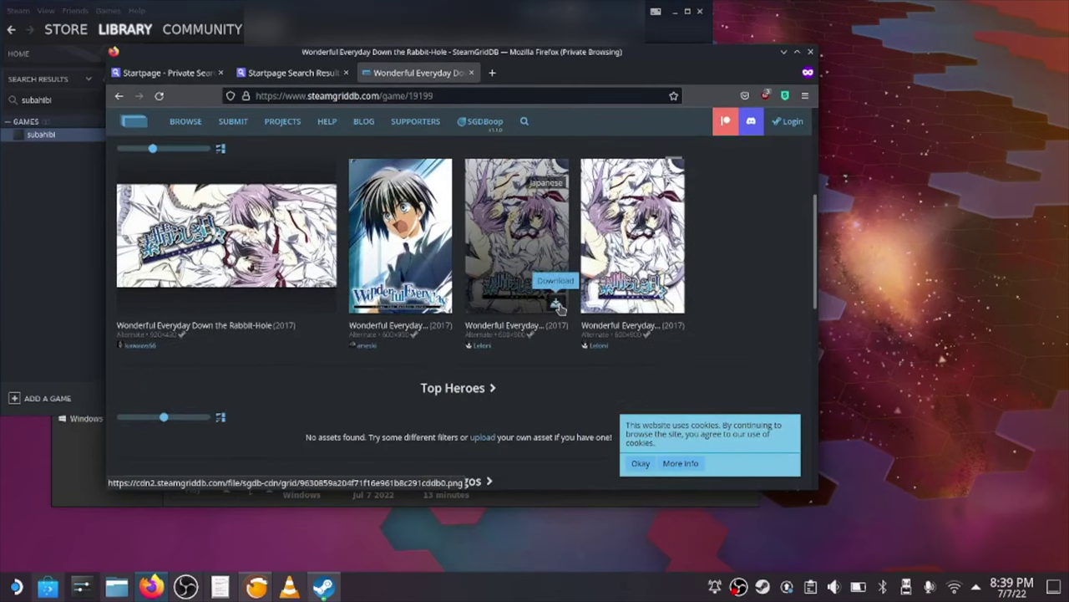
click(557, 306)
right_click(519, 283)
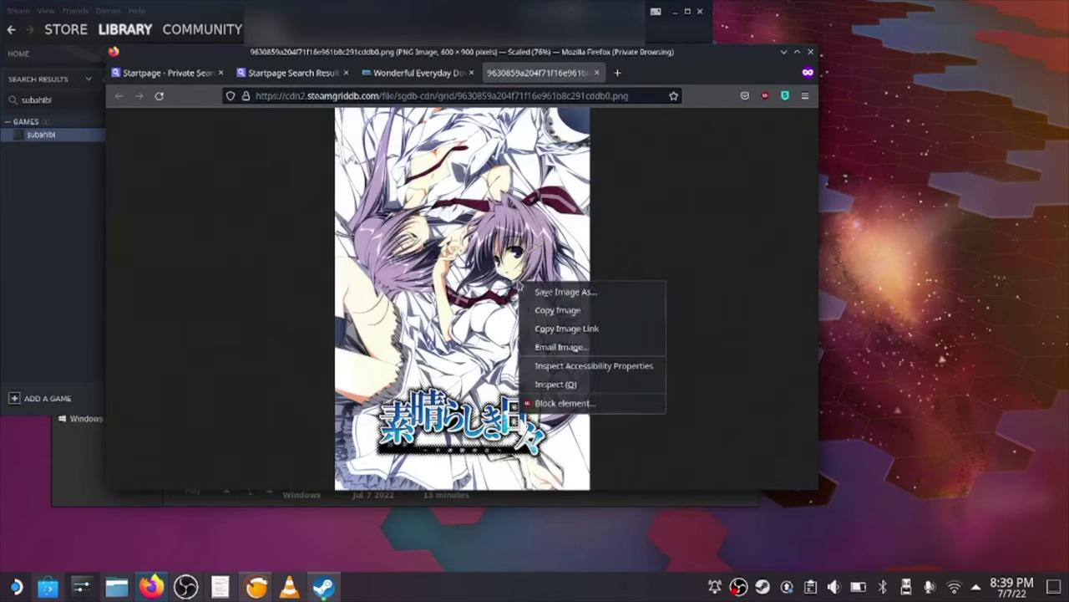
click(545, 299)
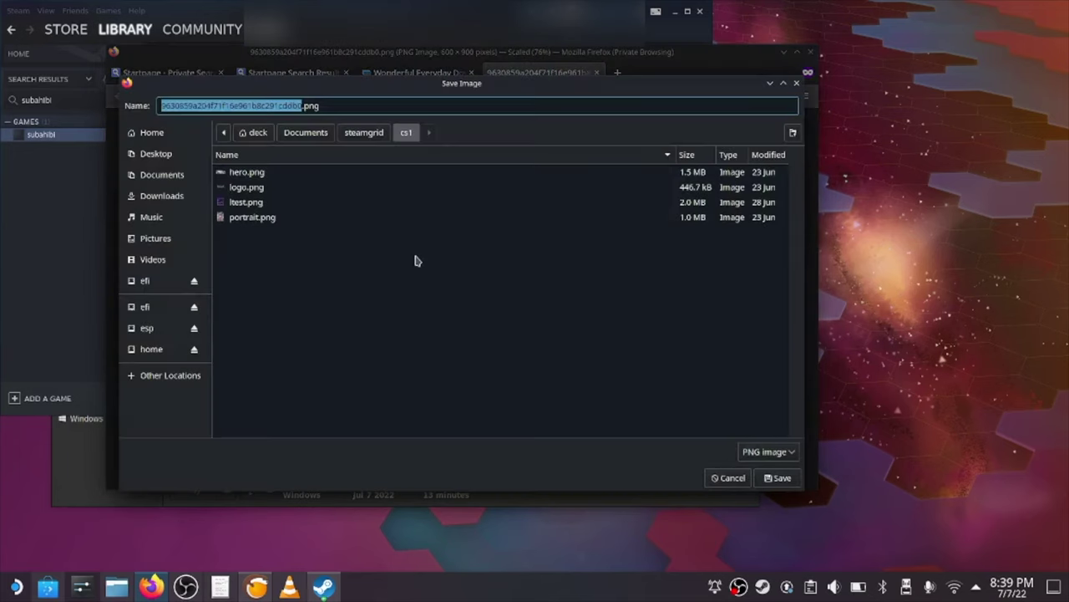
click(363, 134)
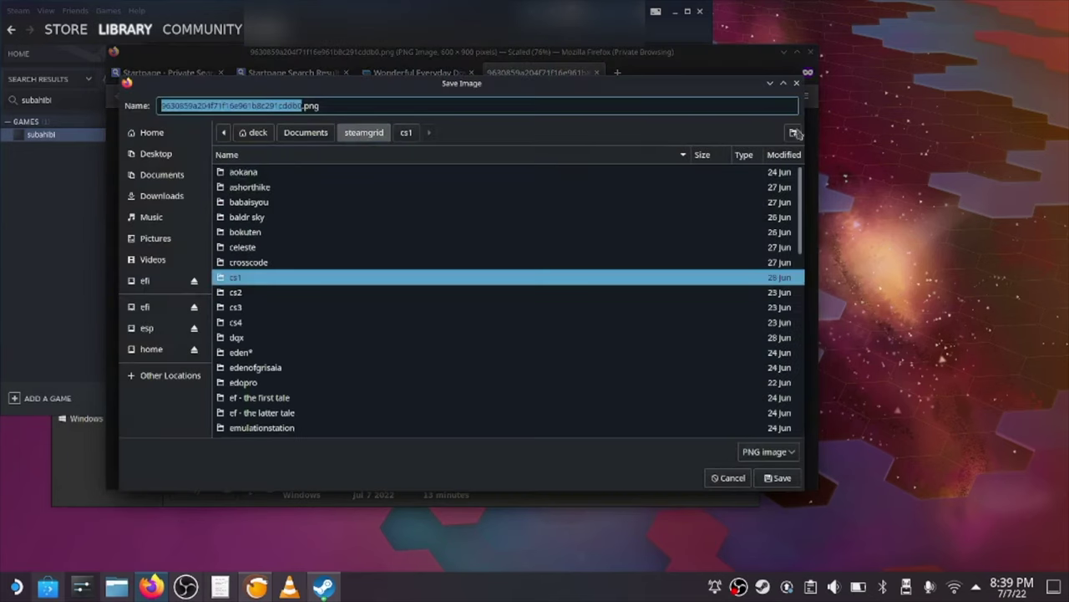
click(793, 134)
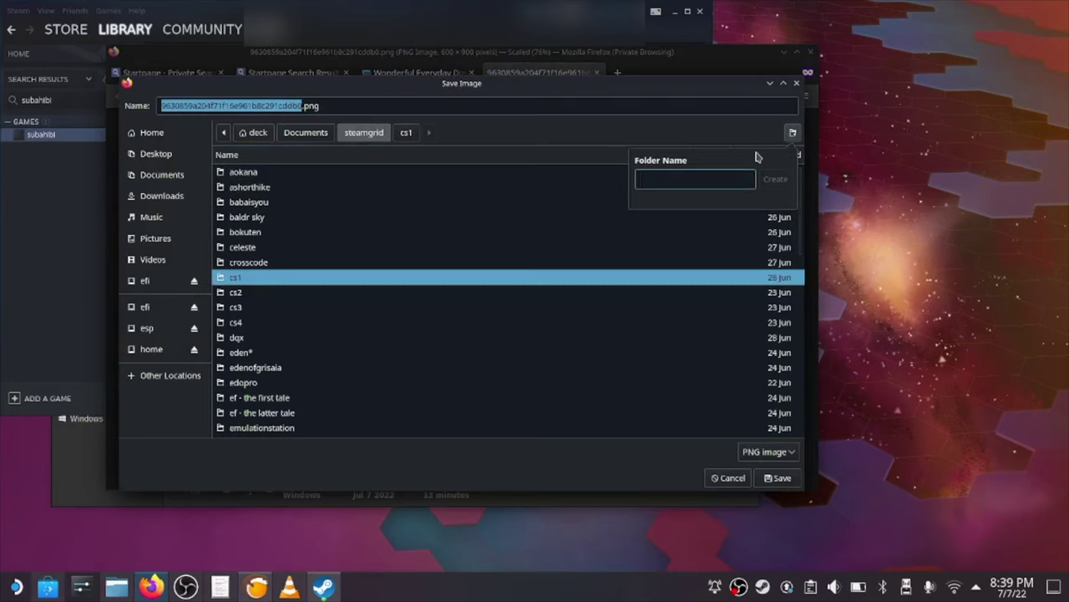
key(Return)
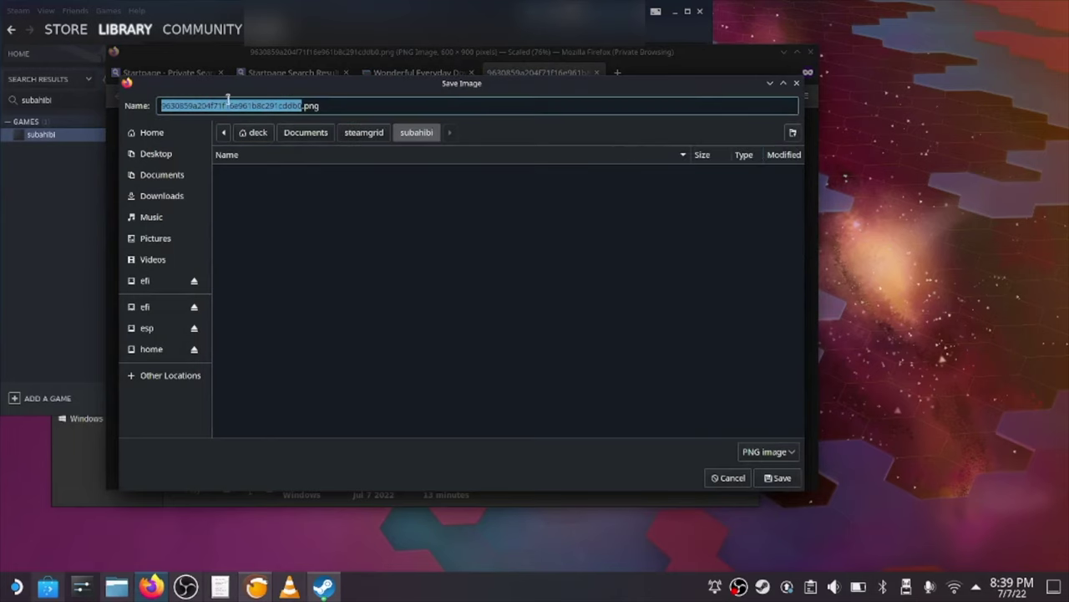
text(poster)
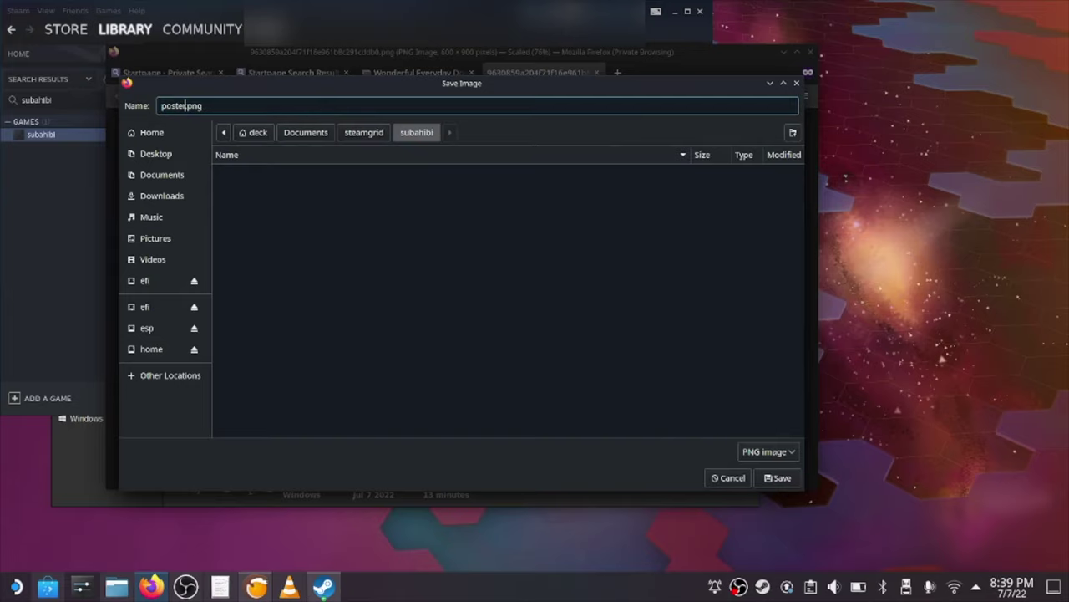
click(777, 477)
Save the landscape grid image as header.jpg in the subahibi artwork folder
click(418, 73)
click(329, 305)
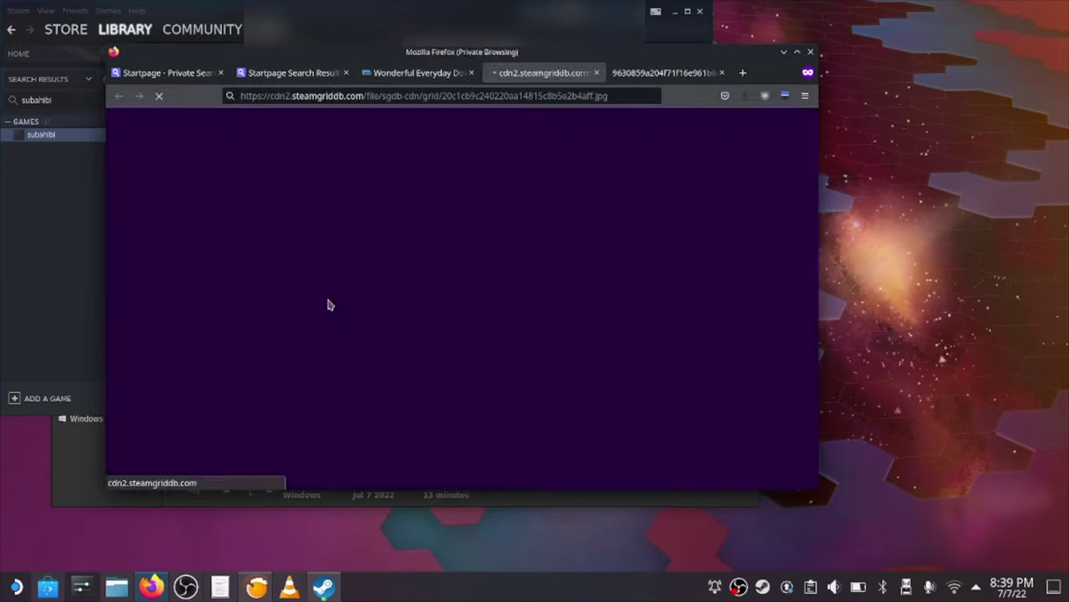
key(ctrl+s)
text(header.jpg)
key(Return)
Open a logo image from the game page's Top Logos and save it as logo.png in the subahibi folder
click(426, 75)
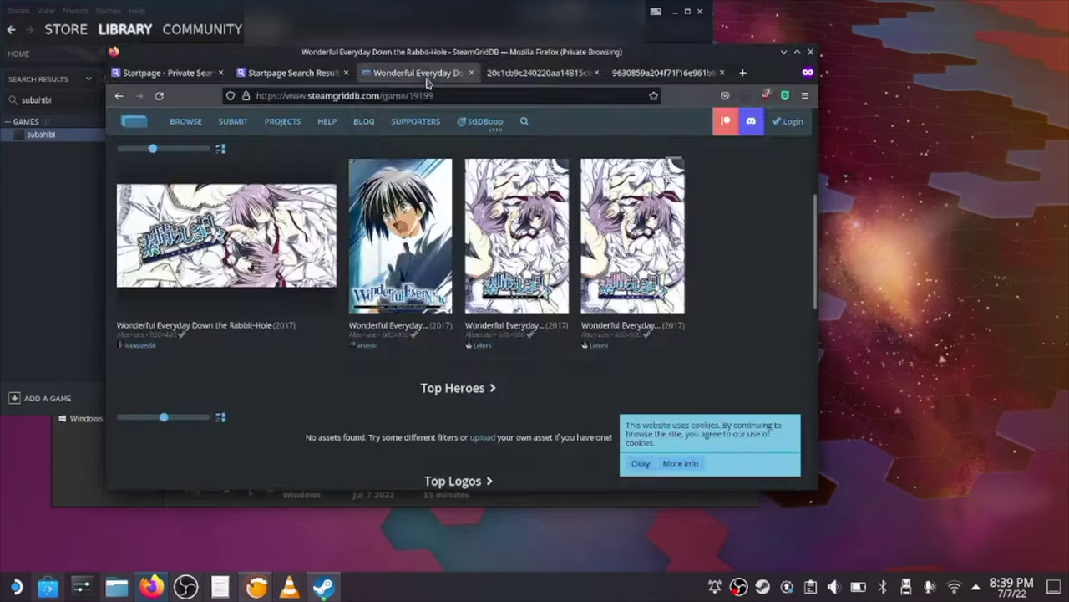
scroll(453, 382, down, 4)
click(443, 368)
key(ctrl+s)
text(logo)
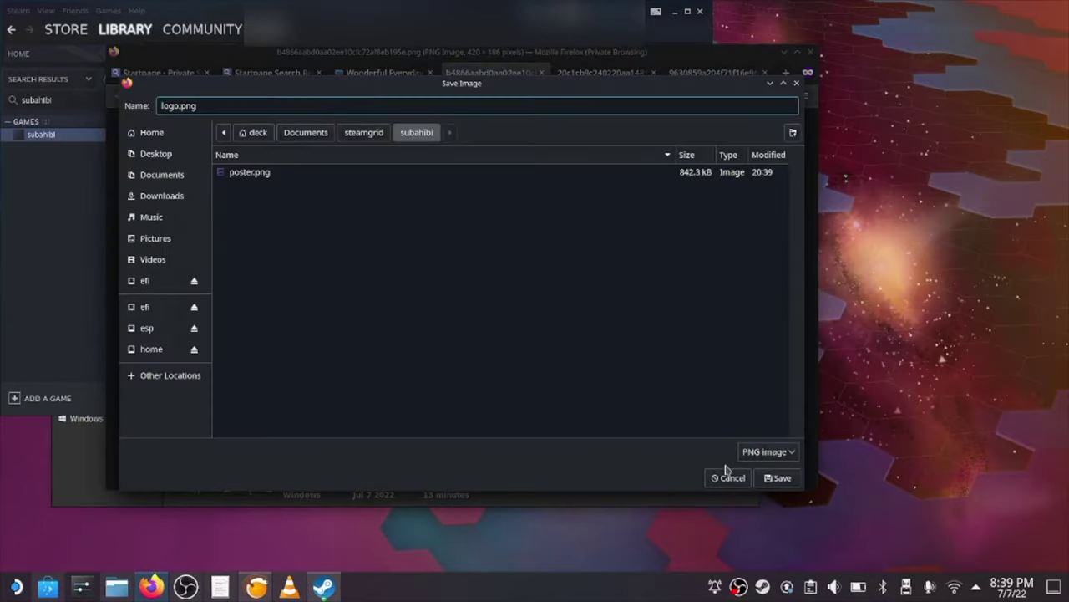
key(Return)
Open the game's icon from the SteamGridDB page and save it as icon.ico
click(392, 73)
scroll(251, 309, down, 2)
click(179, 310)
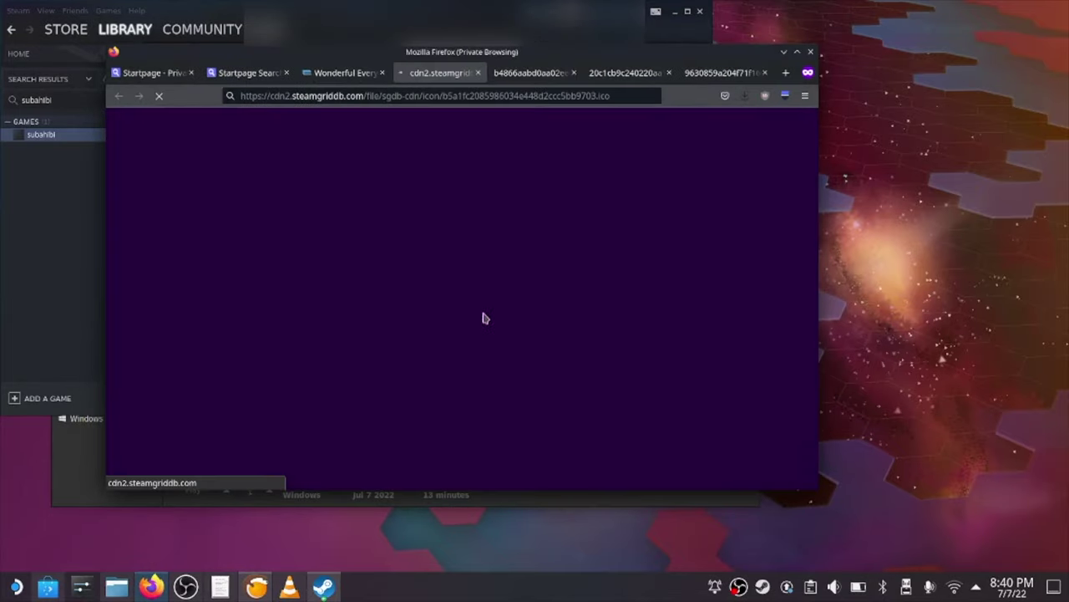
key(ctrl+s)
text(icon.ico)
click(777, 478)
Save the hero image from the original Steam assets as library_hero.jpg in steamgrid/subahibi and close the assets view
click(342, 73)
scroll(393, 250, up, 10)
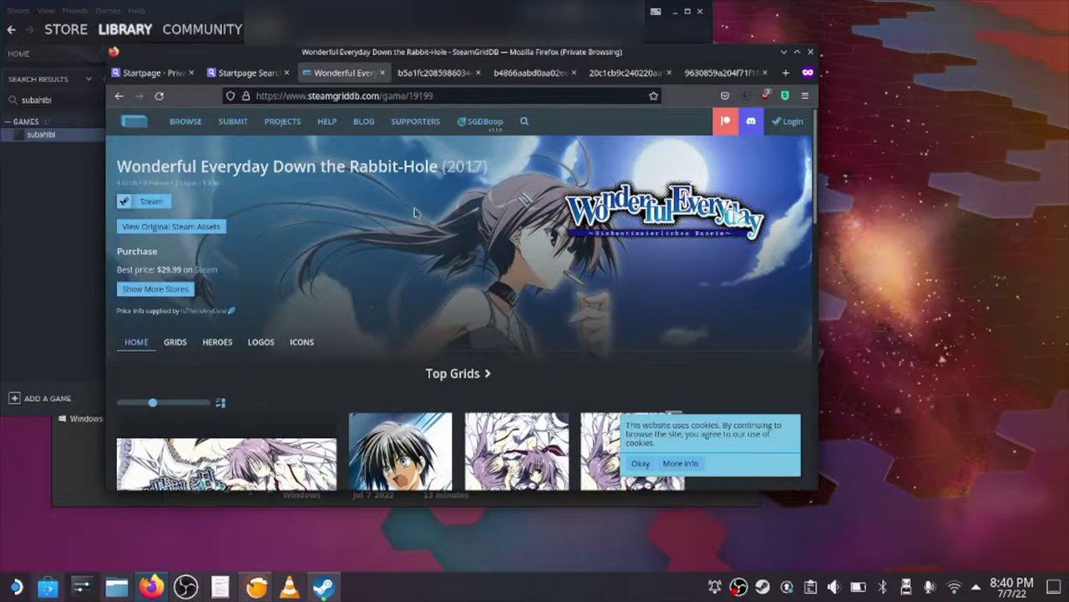
scroll(393, 251, down, 6)
scroll(400, 269, up, 6)
click(170, 225)
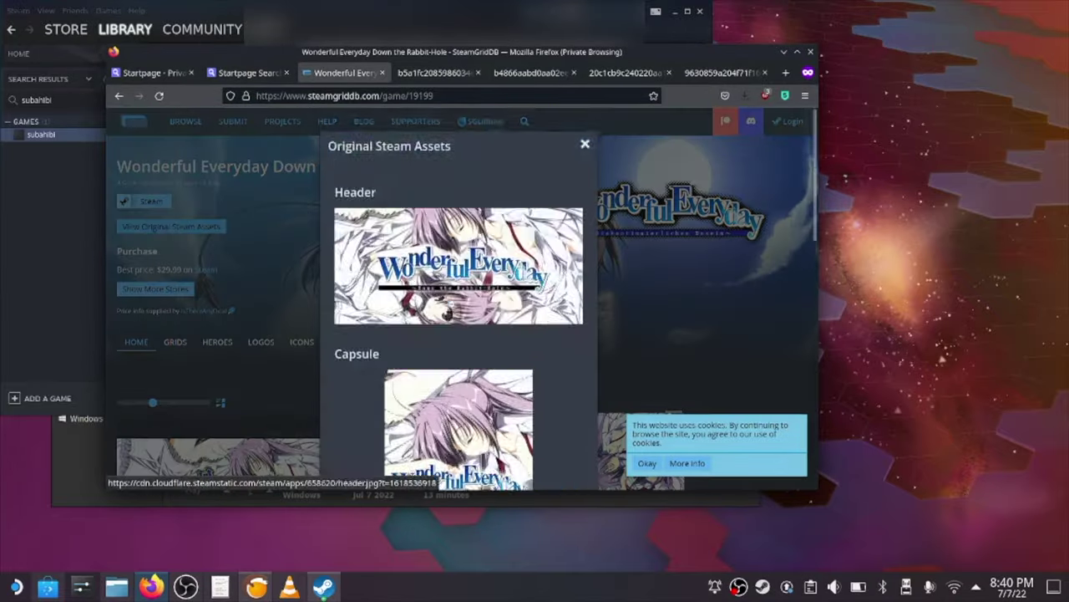
scroll(459, 251, down, 3)
right_click(476, 292)
click(511, 432)
click(363, 132)
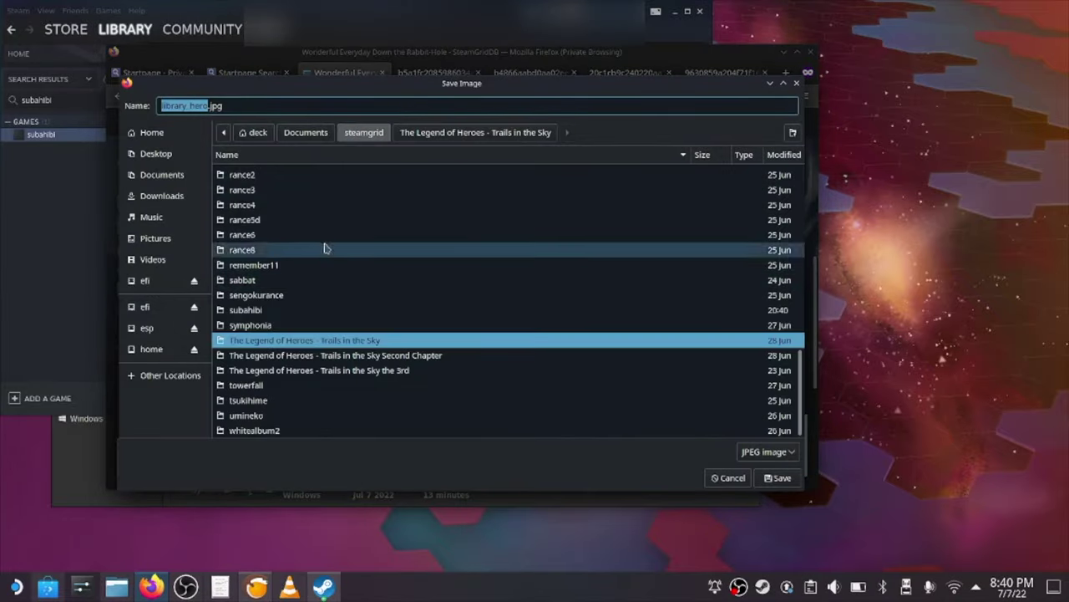
double_click(318, 306)
click(763, 484)
key(Escape)
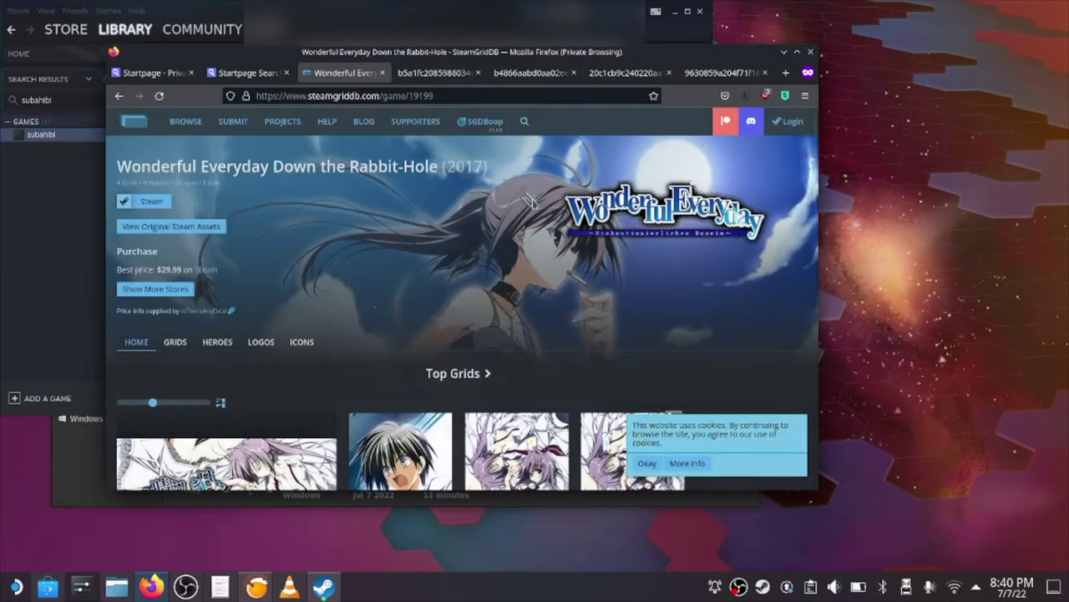
Switch to Steam and start setting a custom background for subahibi, browsing to /home/deck/Documents/steamgrid/subahibi
click(334, 593)
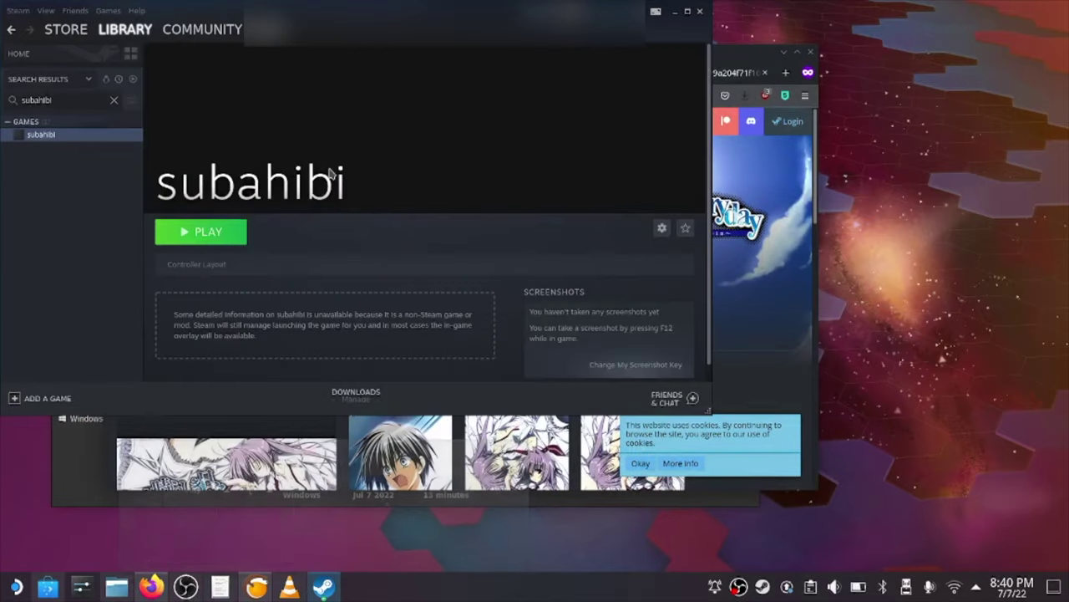
right_click(384, 158)
click(399, 164)
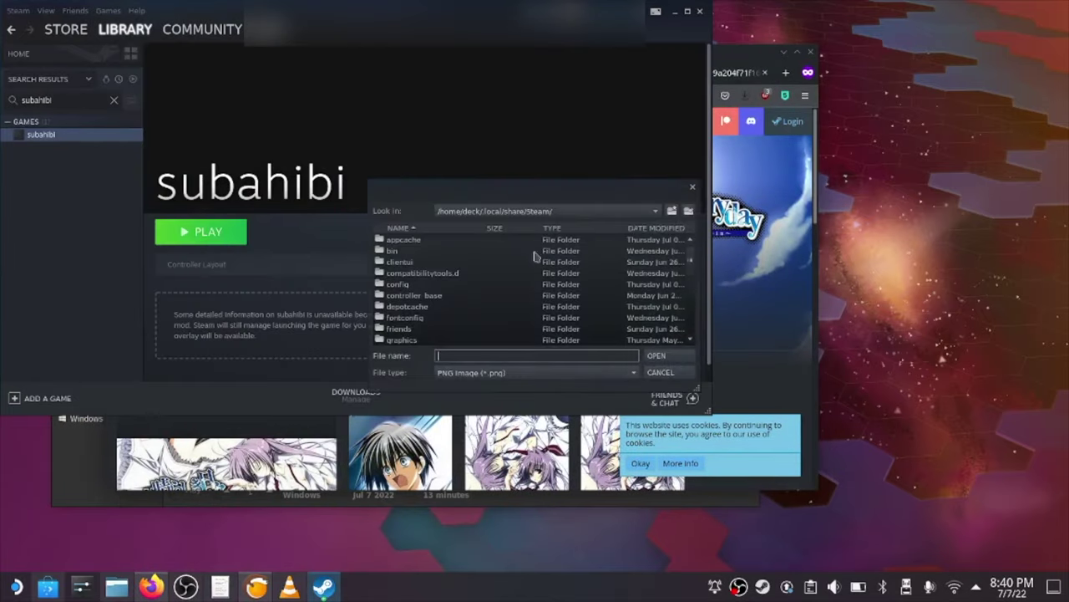
click(596, 211)
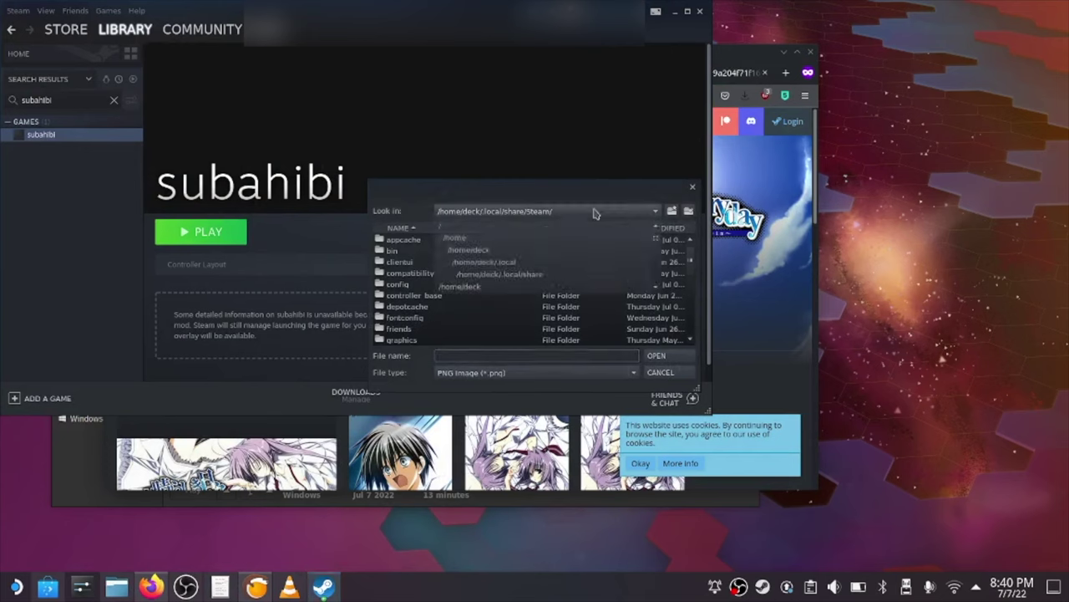
click(512, 251)
scroll(446, 288, down, 3)
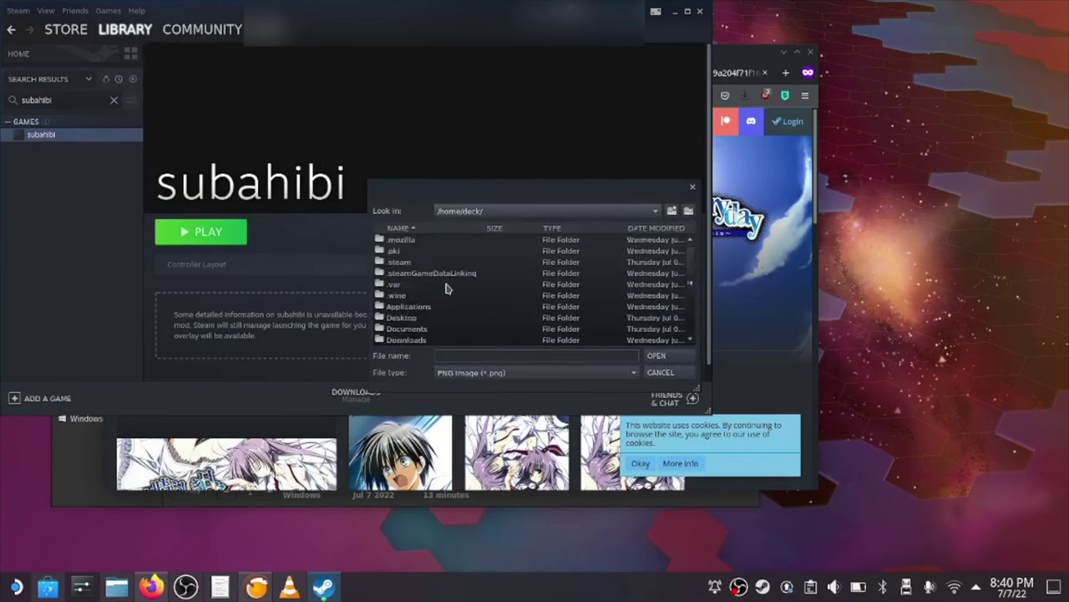
scroll(445, 289, down, 1)
double_click(420, 297)
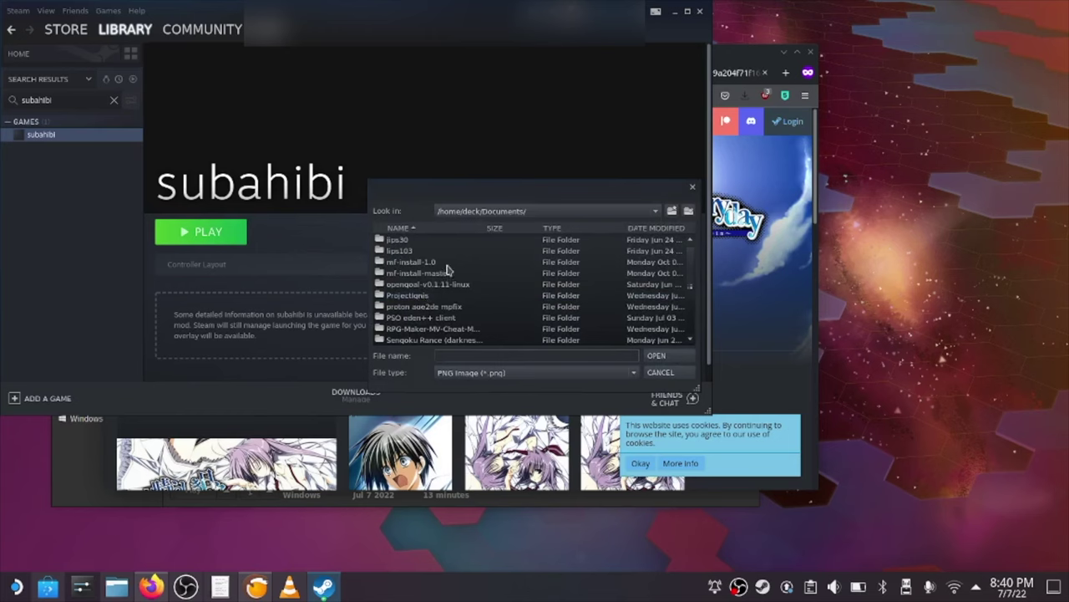
scroll(447, 269, down, 2)
click(423, 286)
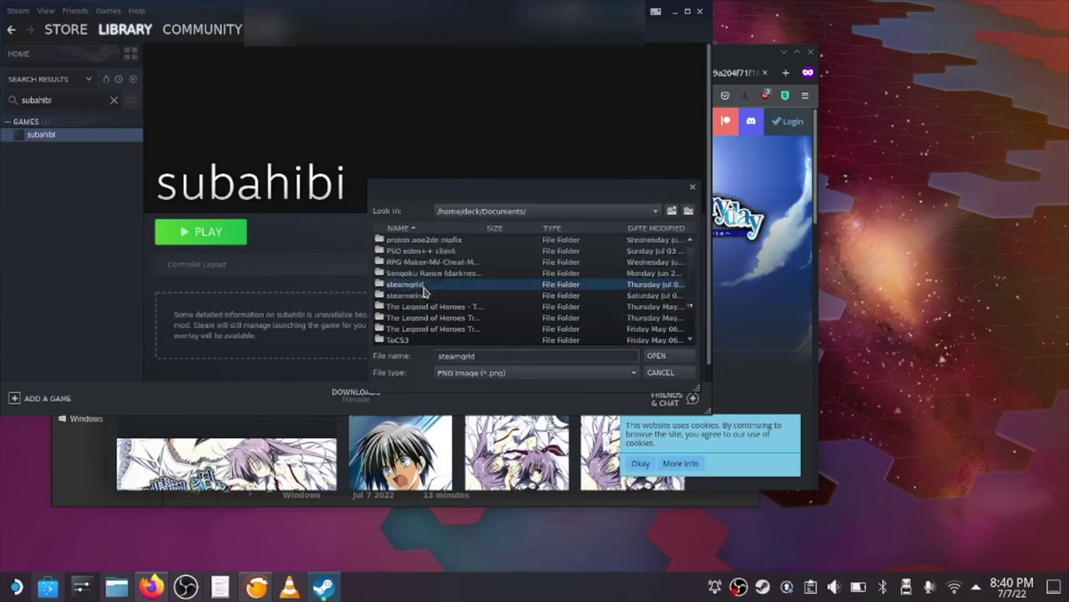
double_click(424, 286)
scroll(447, 289, down, 8)
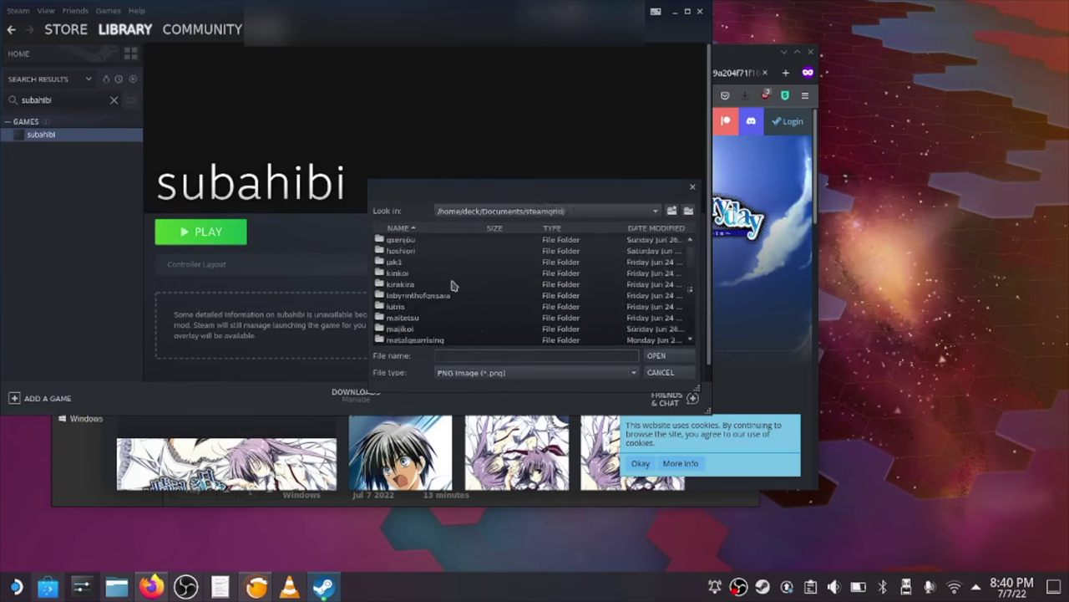
scroll(451, 285, down, 3)
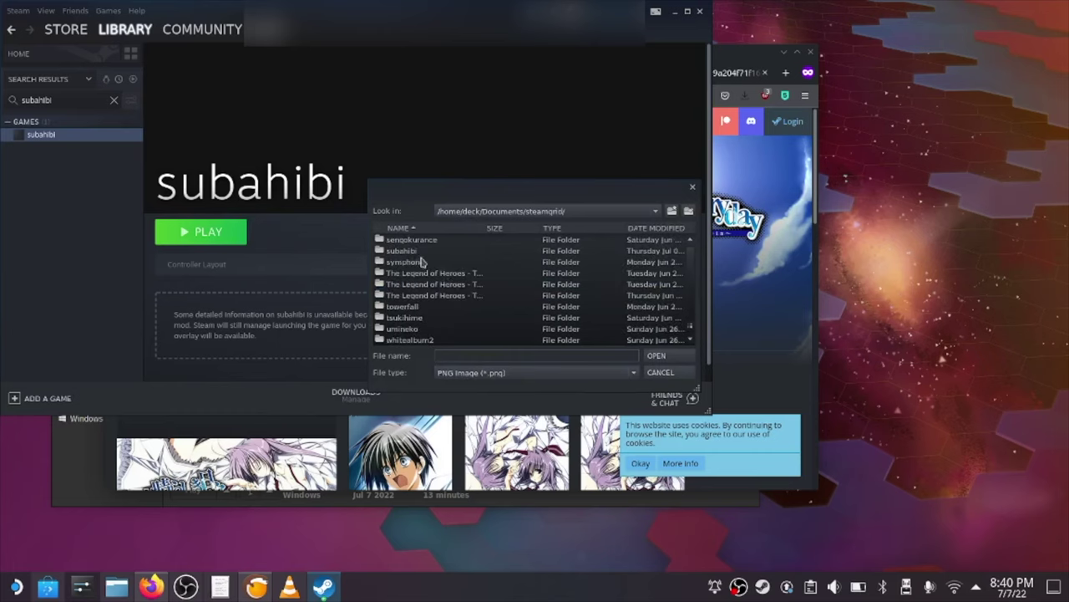
double_click(408, 250)
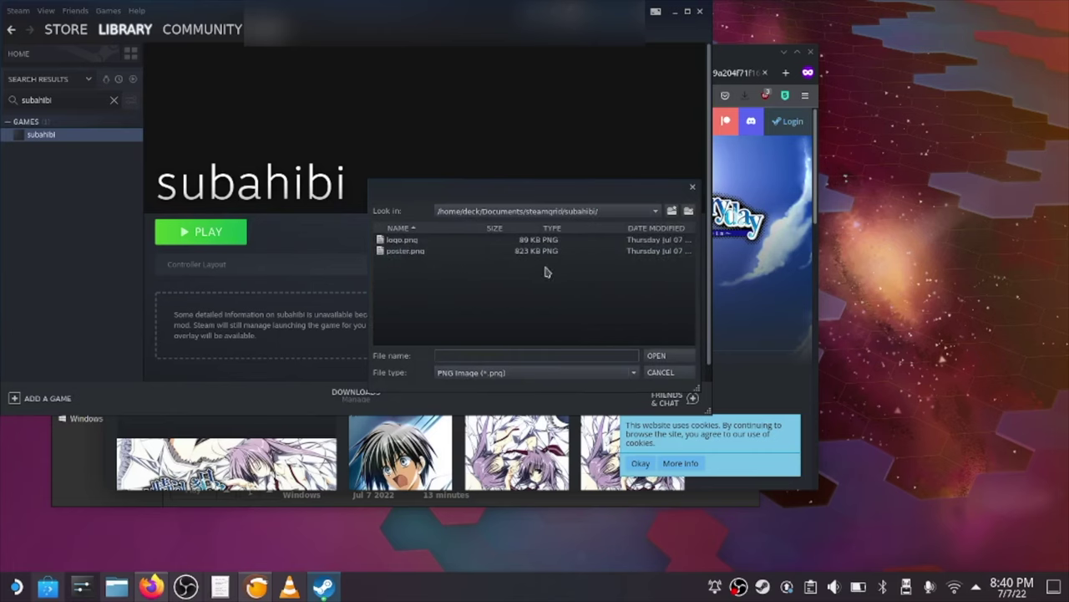
Show all file types and use library_hero.jpg as the game's custom background
click(455, 373)
click(455, 386)
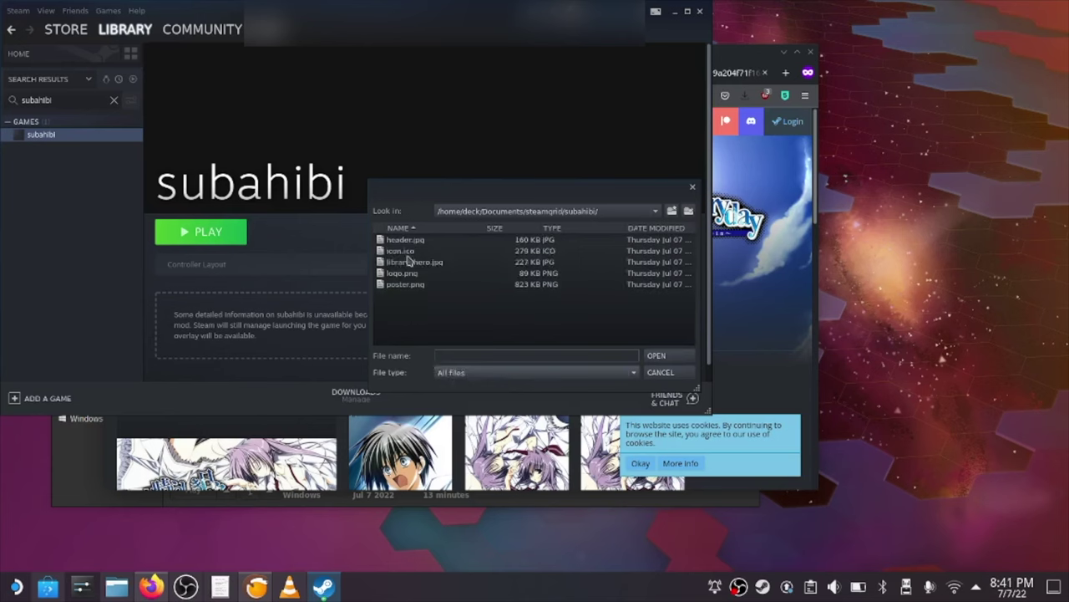
click(409, 261)
click(658, 357)
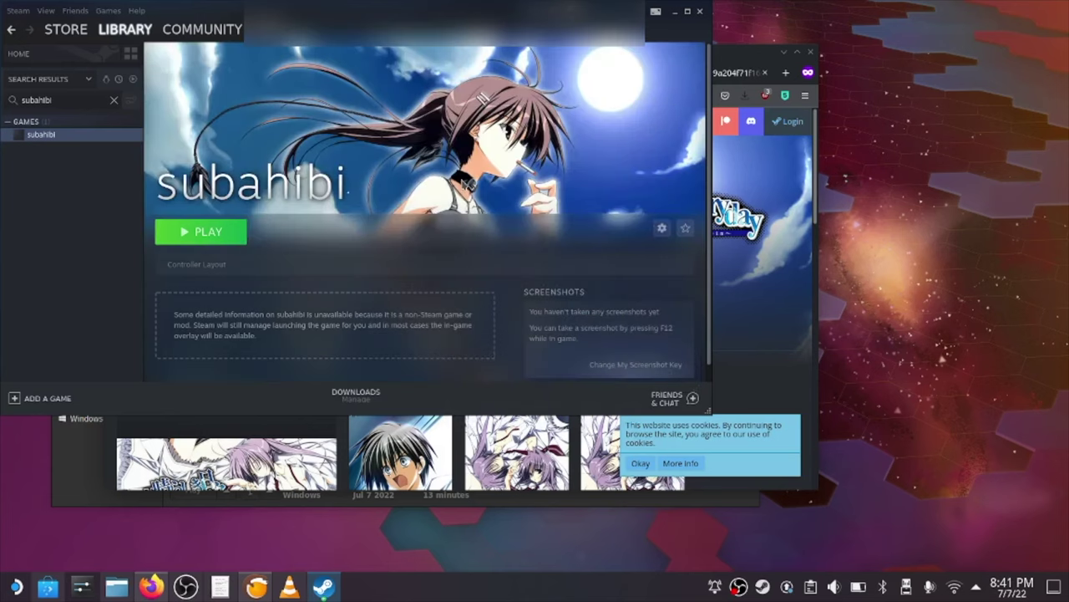
Set logo.png from the subahibi artwork folder as the game's custom logo
right_click(464, 184)
click(481, 206)
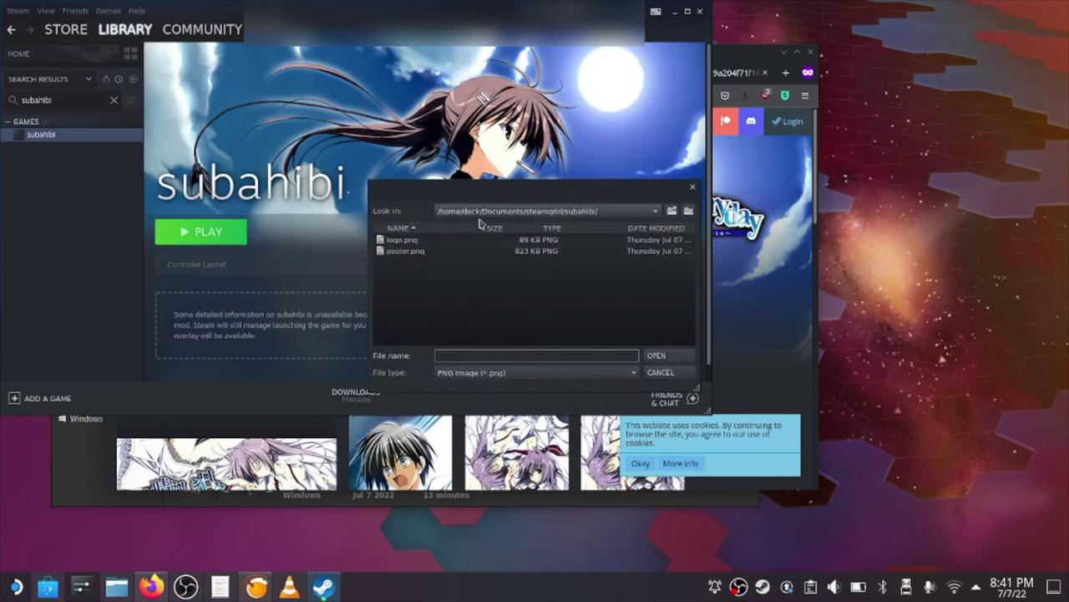
click(447, 241)
click(656, 355)
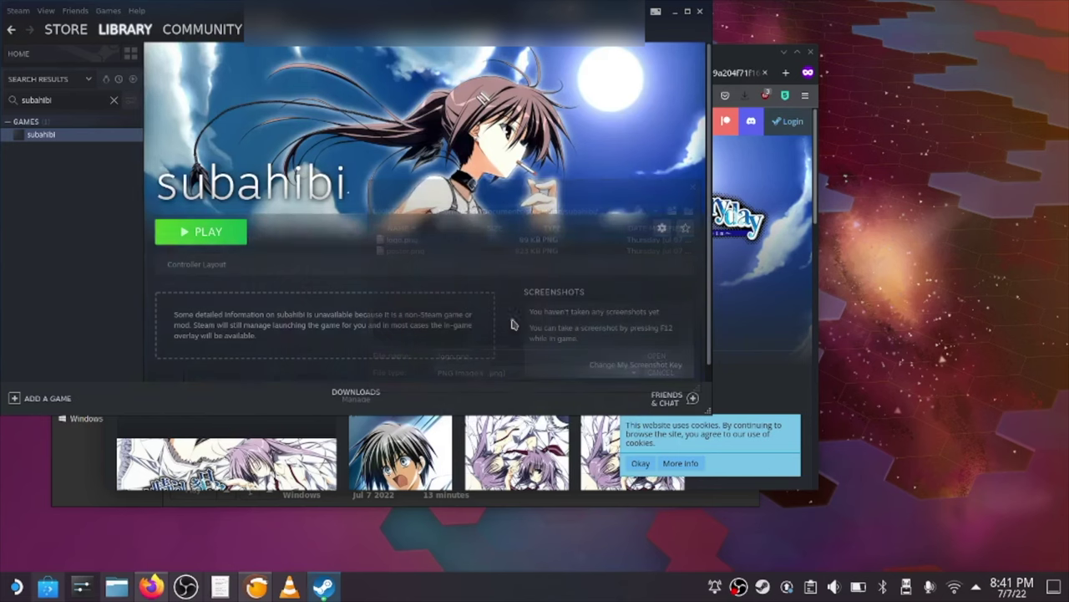
Open subahibi's shortcut properties and start choosing a new icon, browsing to the Documents/steamgrid/subahibi folder
right_click(80, 137)
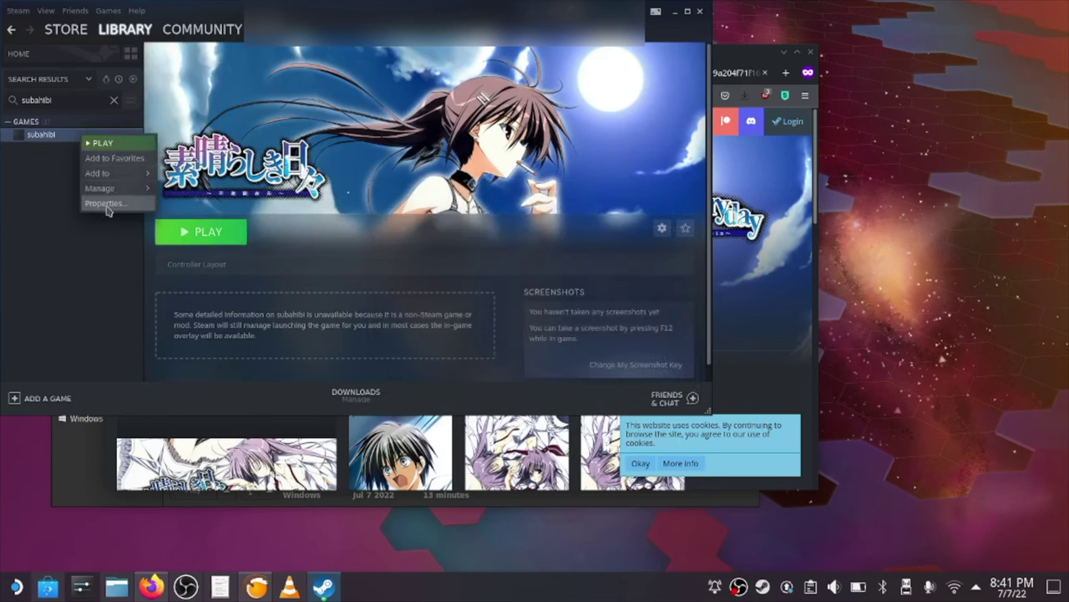
click(100, 203)
click(447, 186)
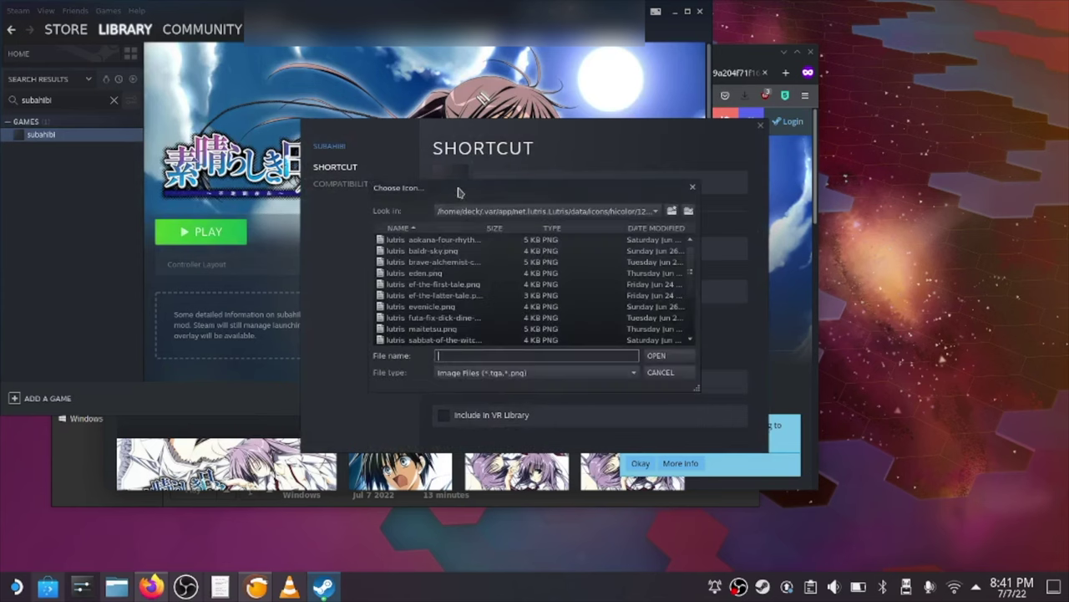
click(506, 210)
click(499, 251)
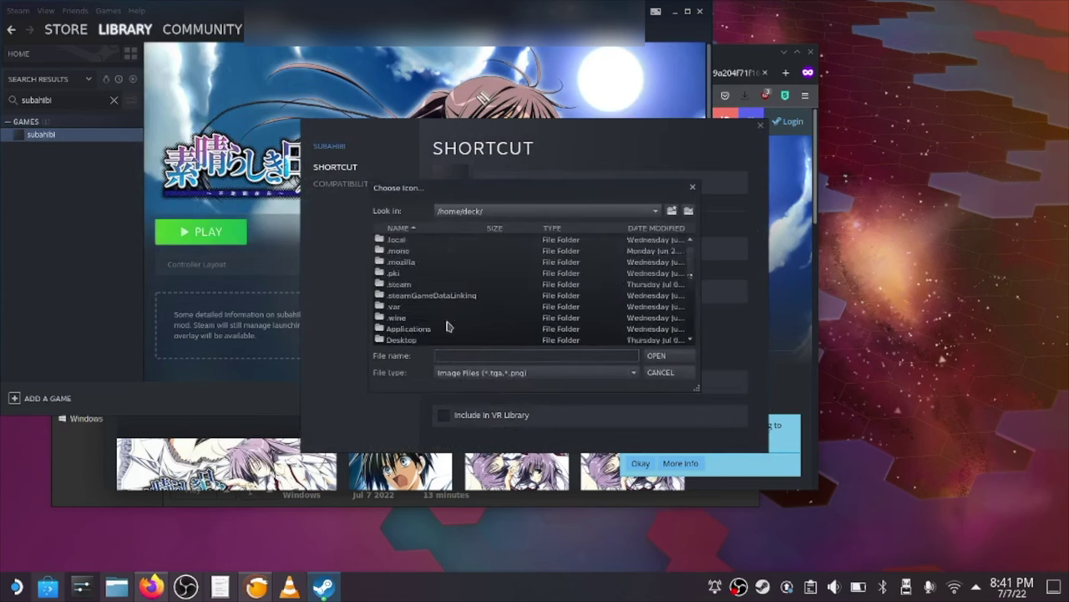
scroll(447, 326, down, 3)
double_click(423, 251)
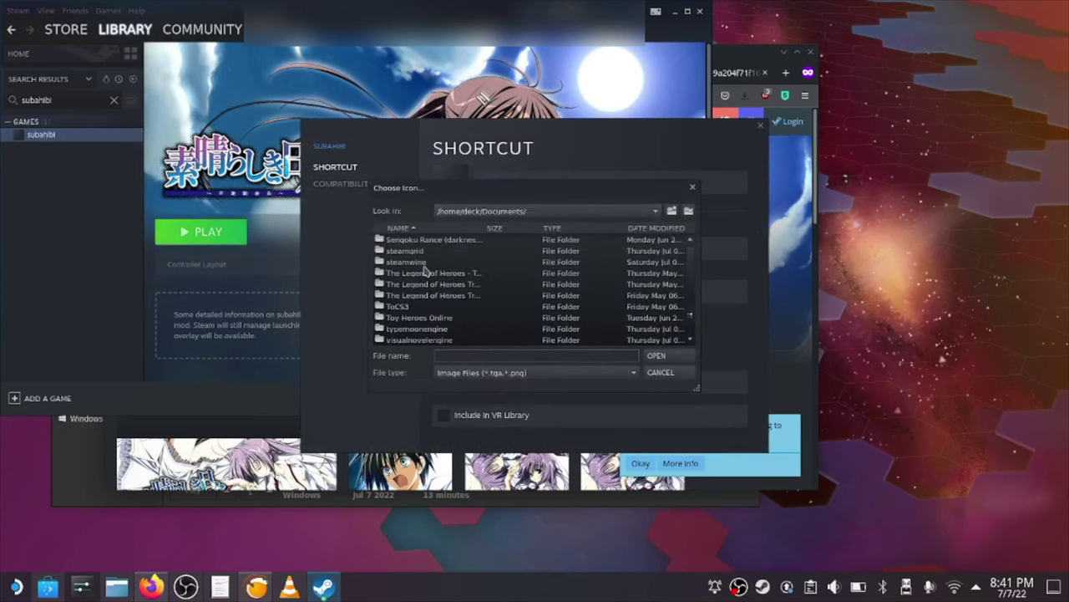
double_click(424, 255)
scroll(433, 276, down, 5)
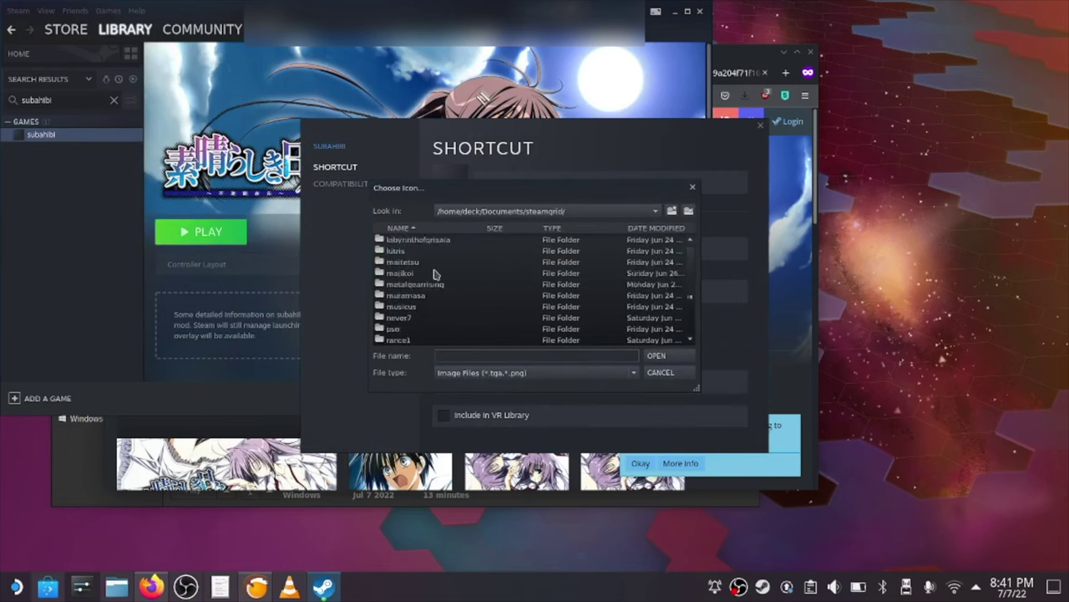
scroll(433, 276, down, 3)
scroll(418, 324, down, 1)
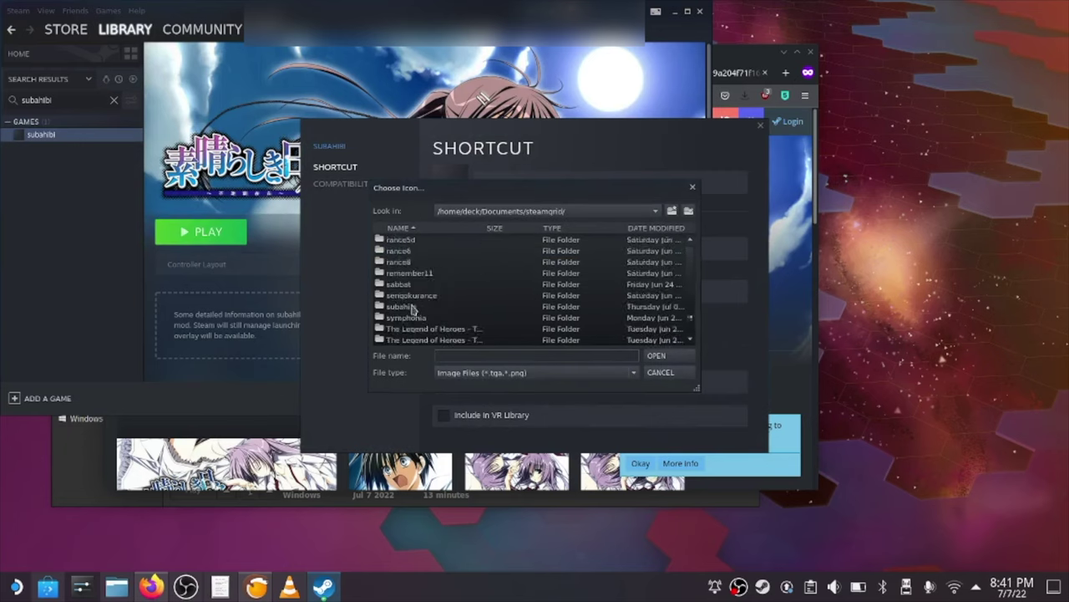
double_click(411, 307)
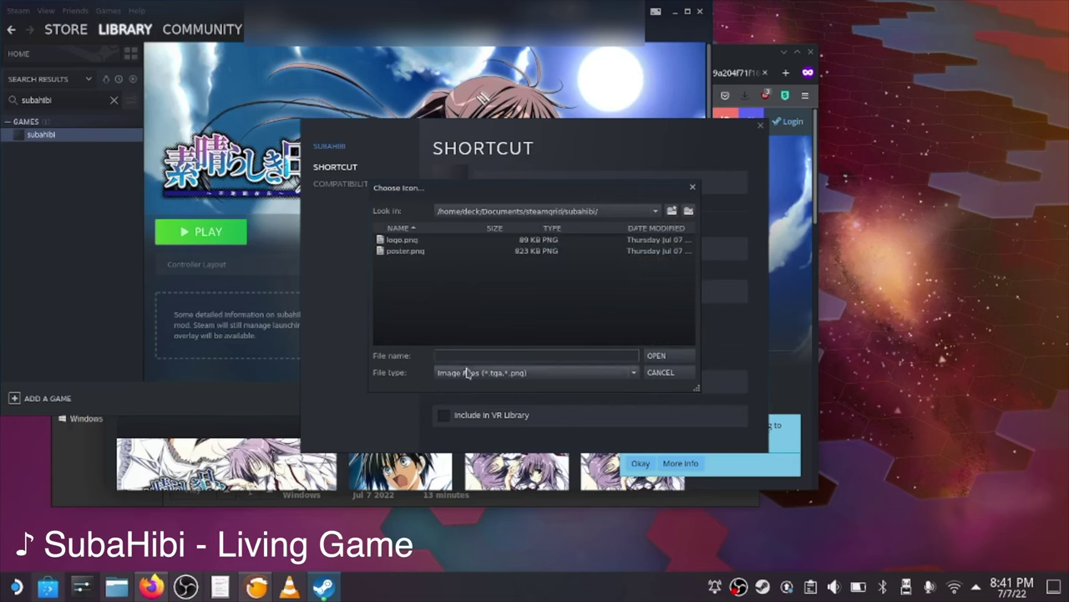
Show all file types and use icon.ico as the shortcut's icon
click(535, 372)
click(460, 387)
click(403, 251)
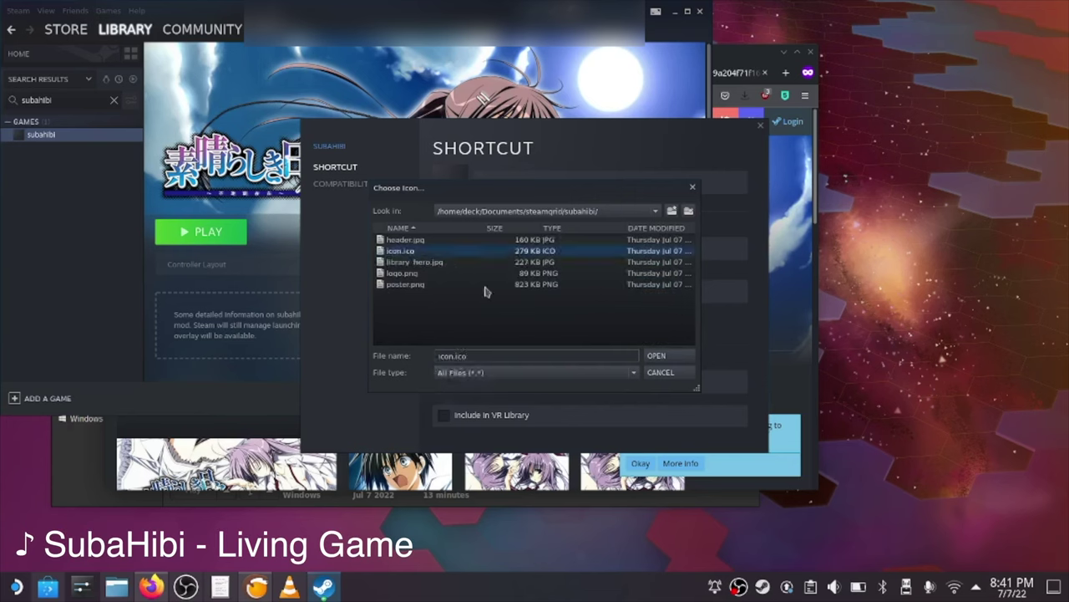
click(656, 355)
Launch subahibi once to place it in Recent Games on the library home, and close the game window
click(200, 183)
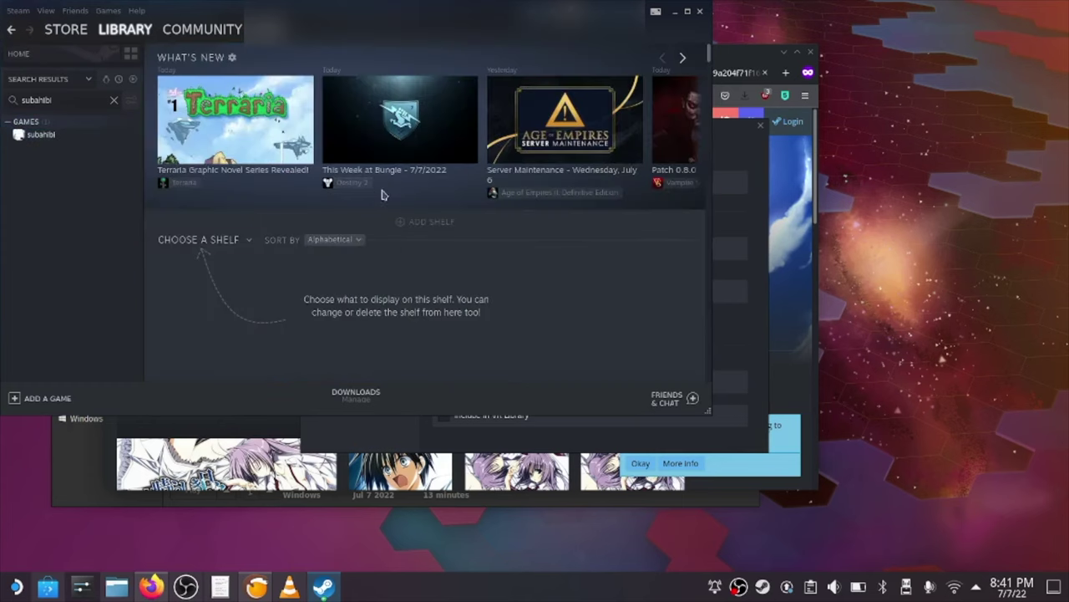
scroll(377, 188, down, 3)
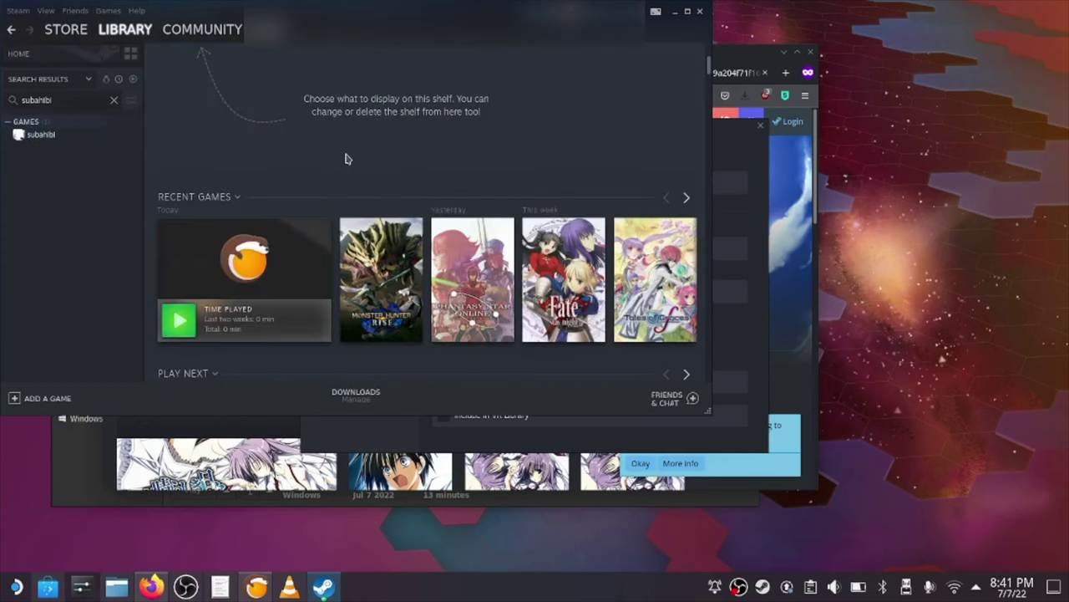
click(90, 136)
click(221, 240)
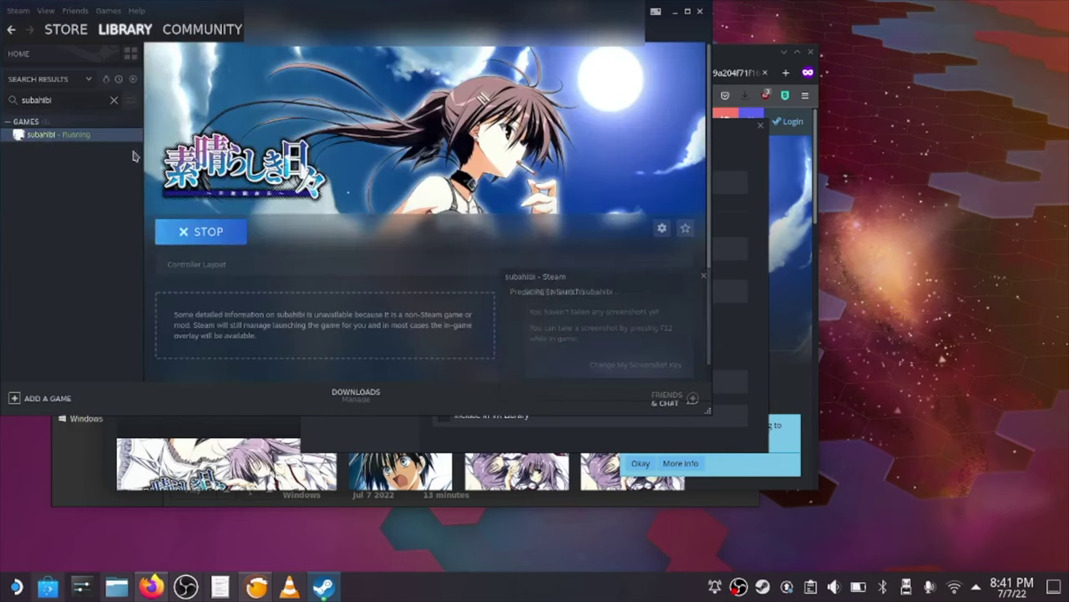
click(53, 57)
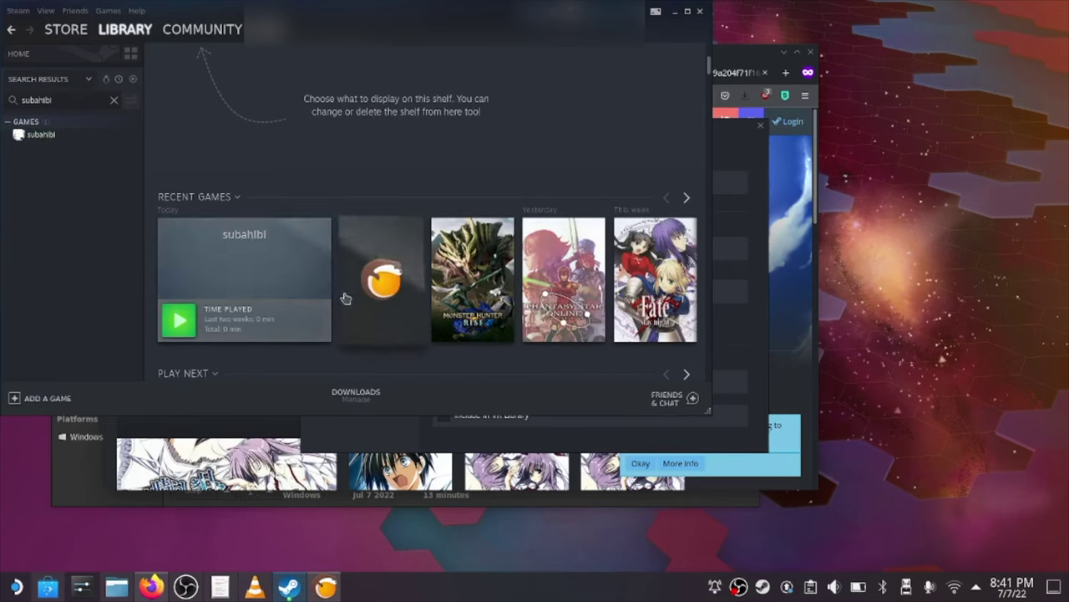
right_click(288, 282)
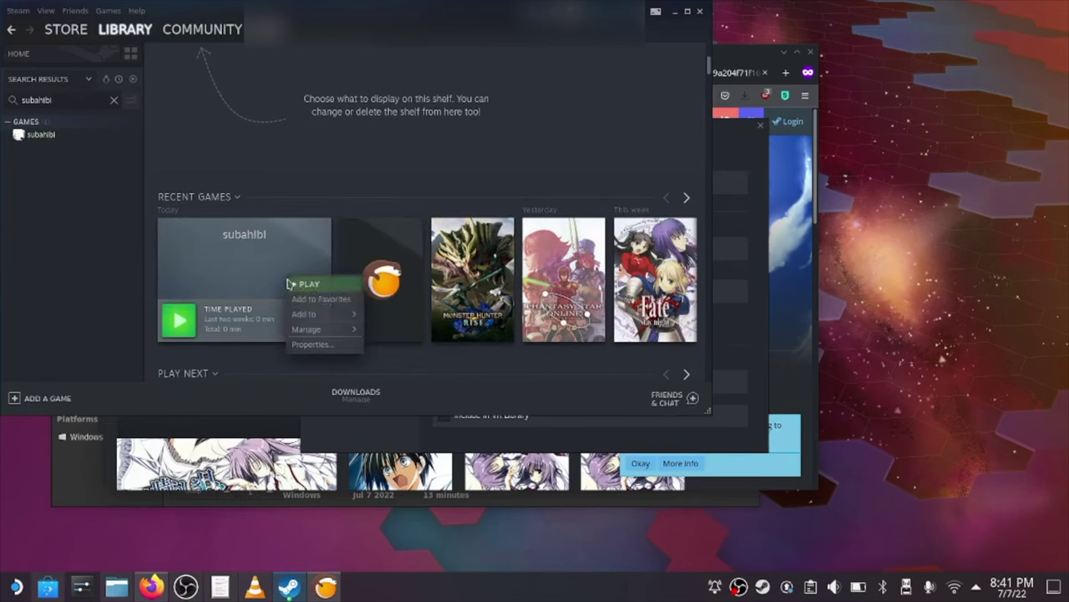
mouse_move(330, 333)
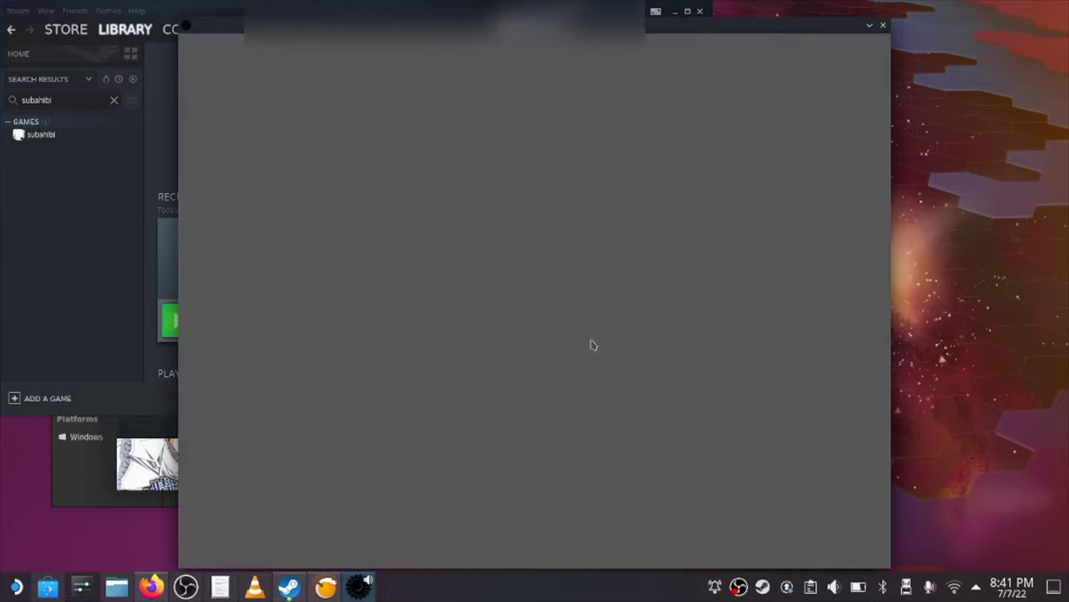
click(883, 26)
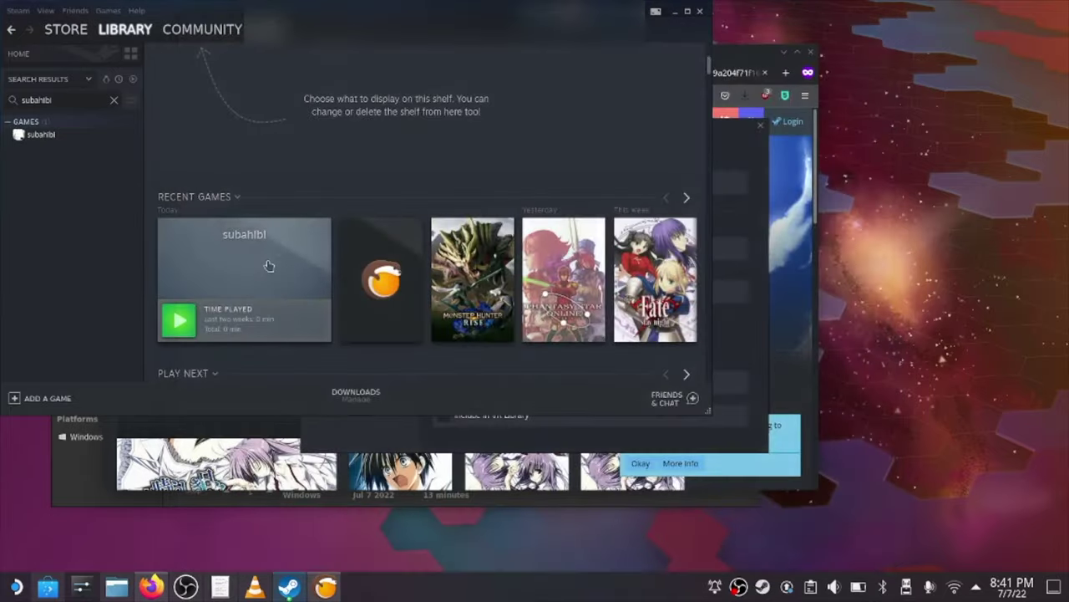
Set header.jpg as custom artwork for the wide subahibi tile in Recent Games, listing all file types
right_click(269, 262)
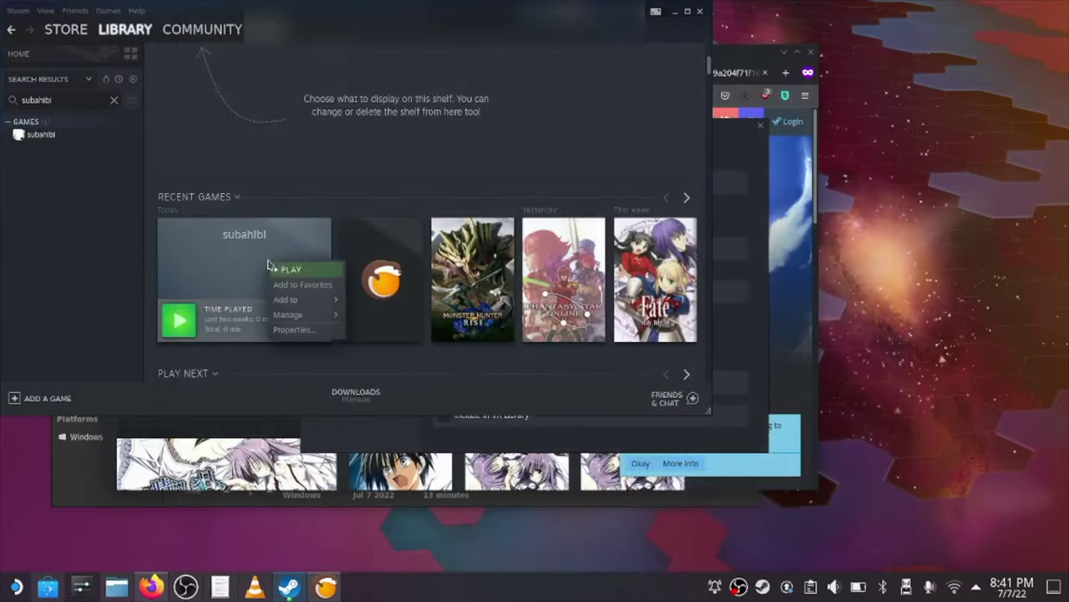
mouse_move(317, 317)
click(405, 268)
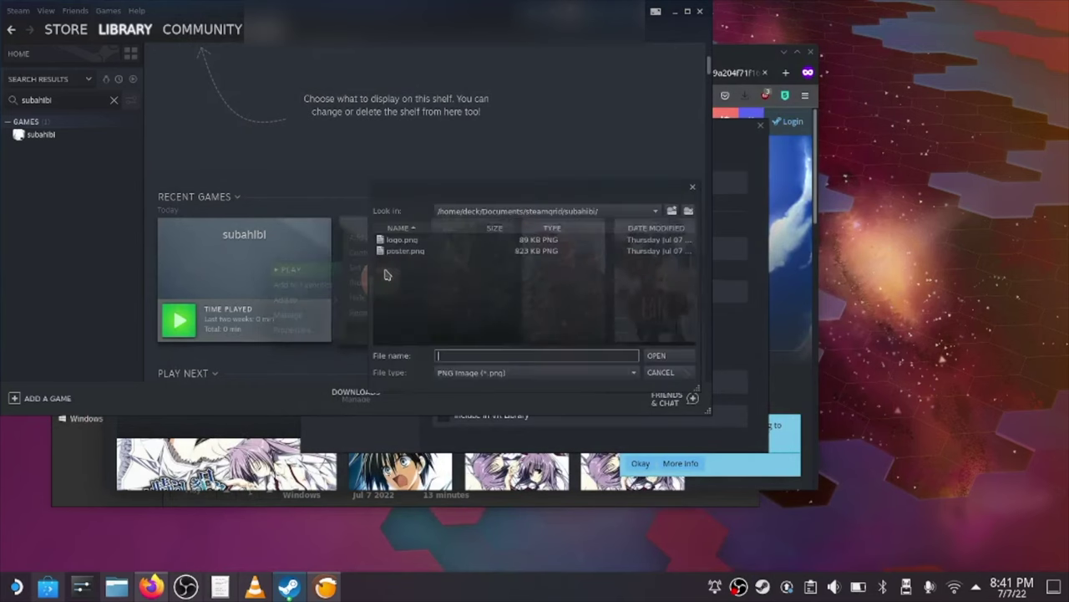
click(464, 372)
click(455, 386)
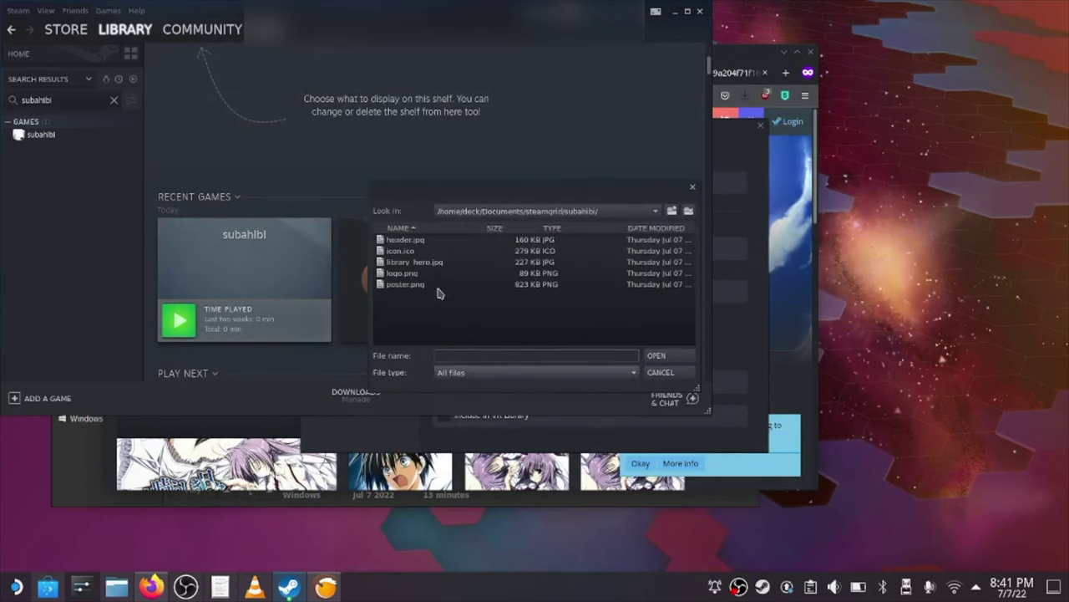
click(407, 241)
click(656, 355)
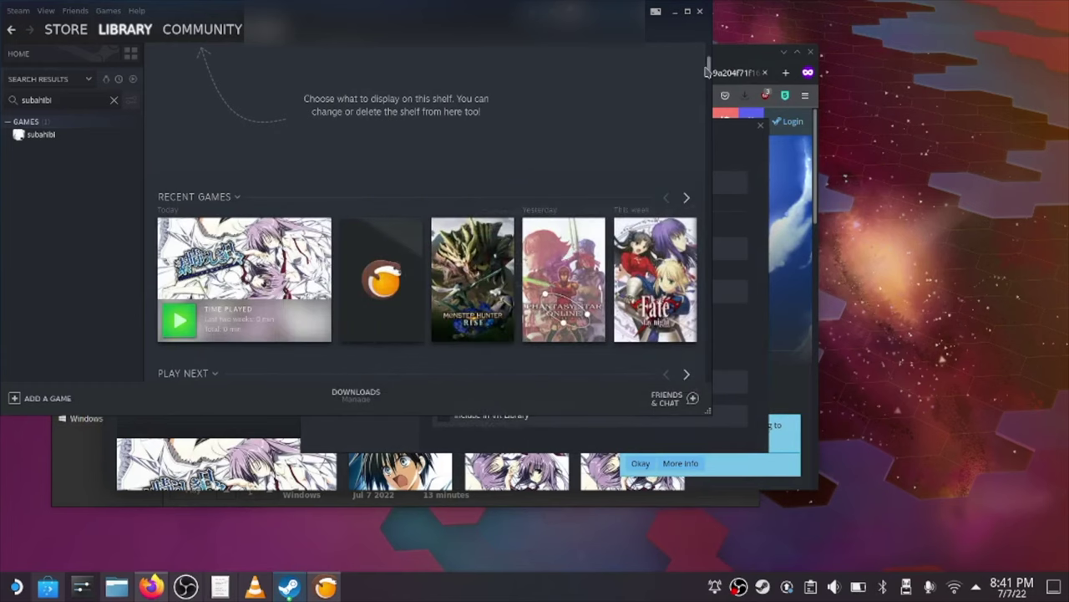
Set poster.png as custom artwork for subahibi's cover in the full games list, and open the game's page
scroll(710, 75, down, 1)
scroll(708, 74, down, 3)
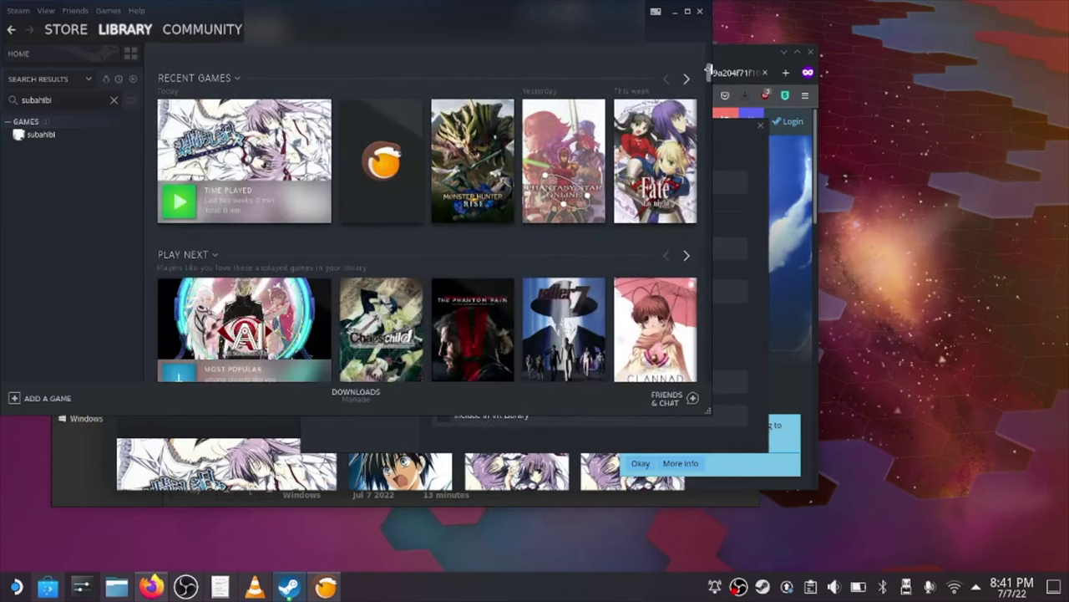
drag(707, 74, 717, 167)
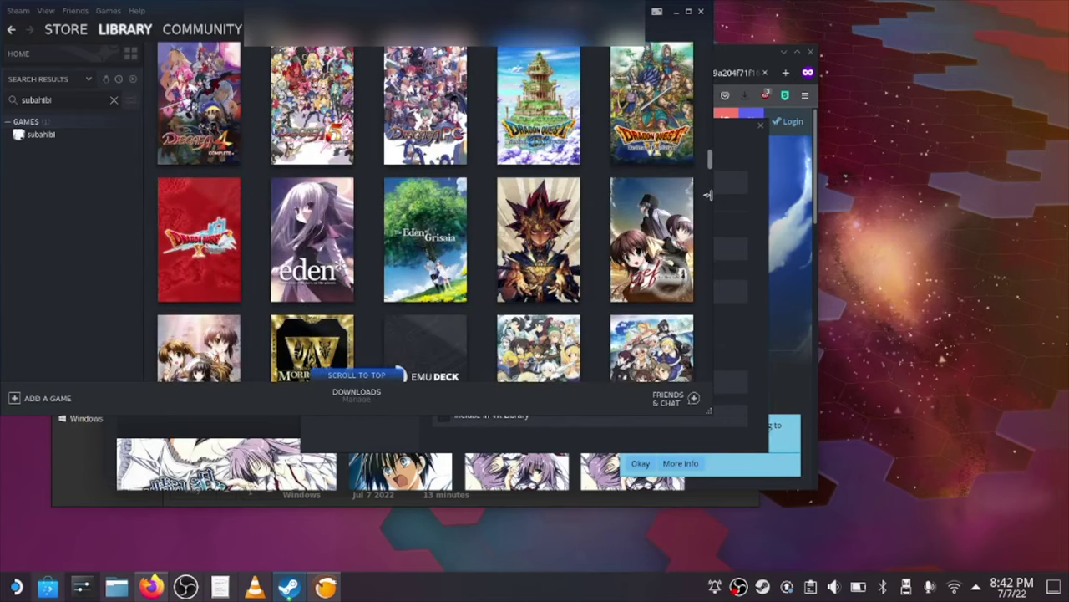
drag(709, 162, 717, 196)
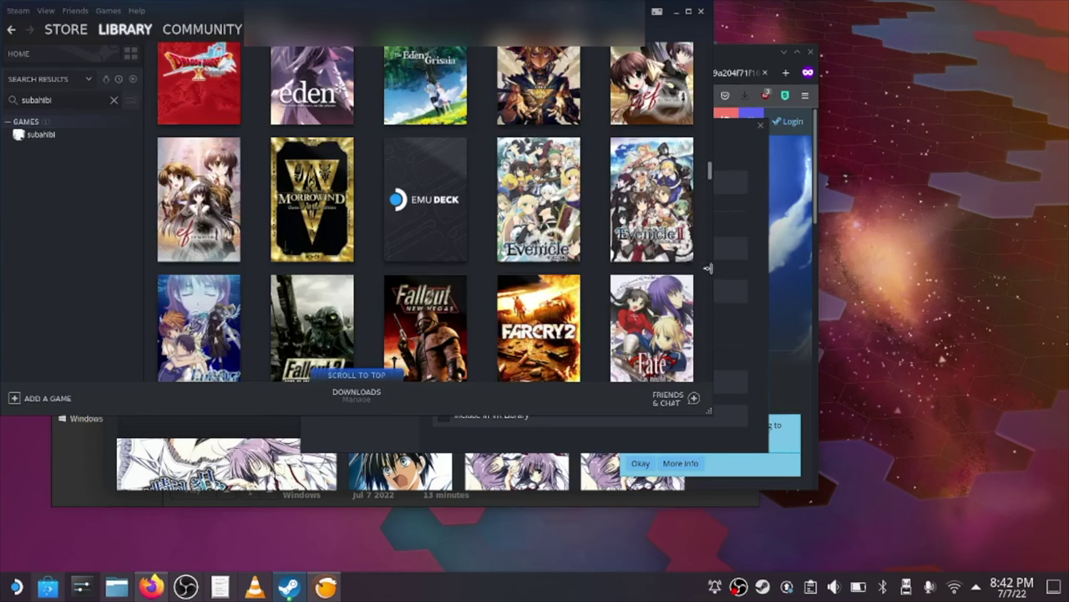
scroll(701, 266, down, 5)
scroll(679, 194, down, 10)
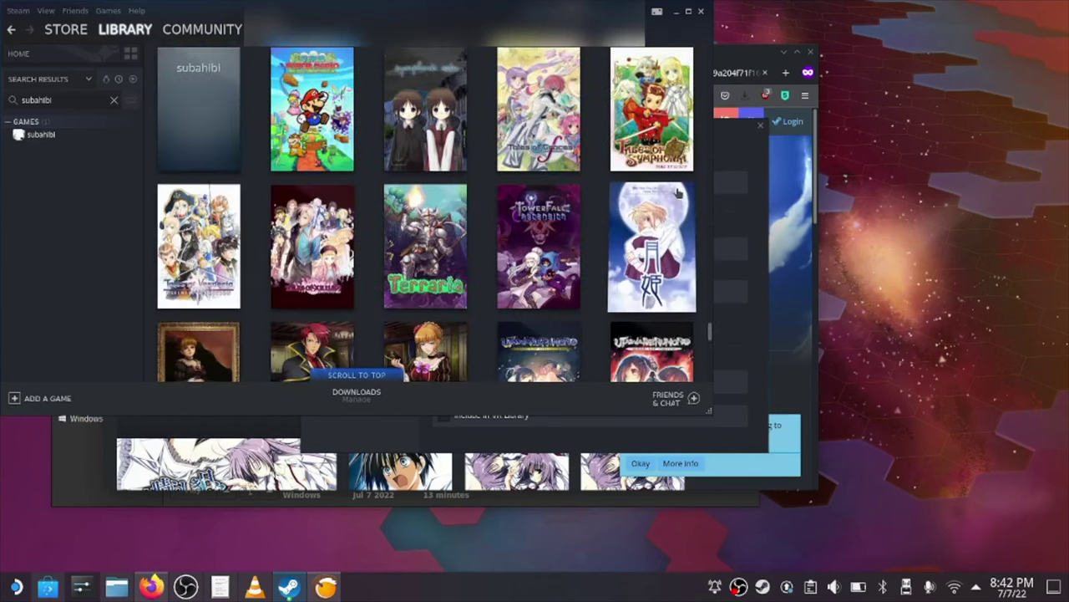
scroll(679, 194, up, 2)
right_click(230, 256)
mouse_move(275, 305)
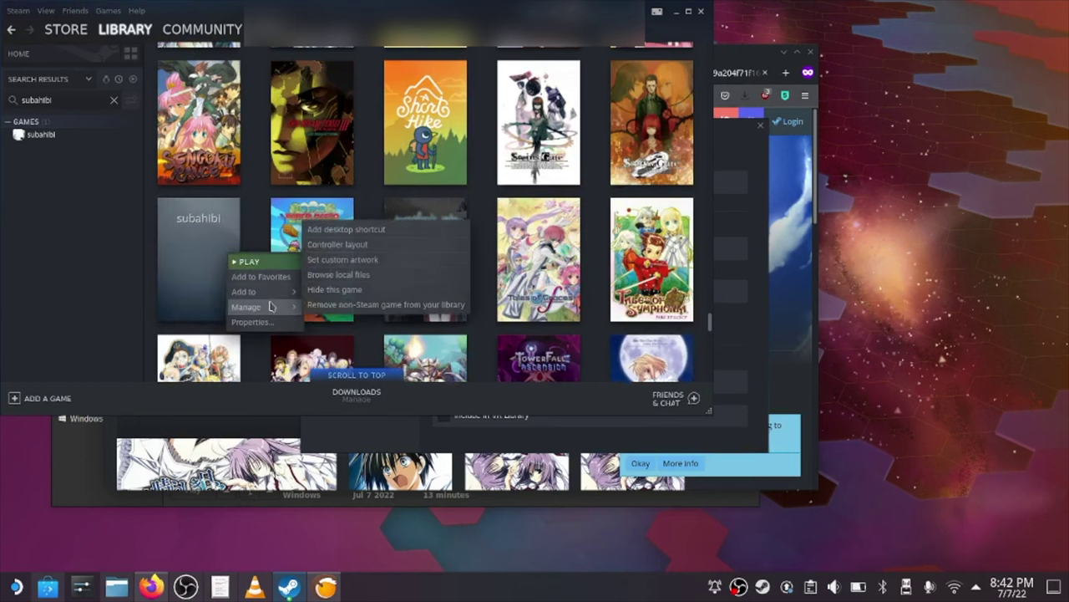
click(352, 260)
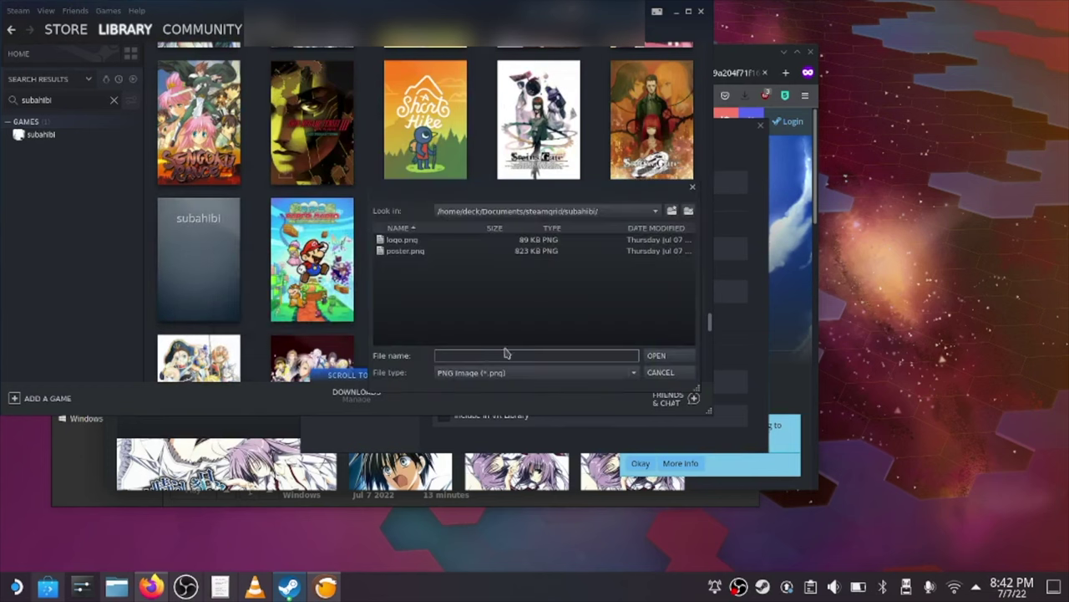
click(447, 250)
click(656, 356)
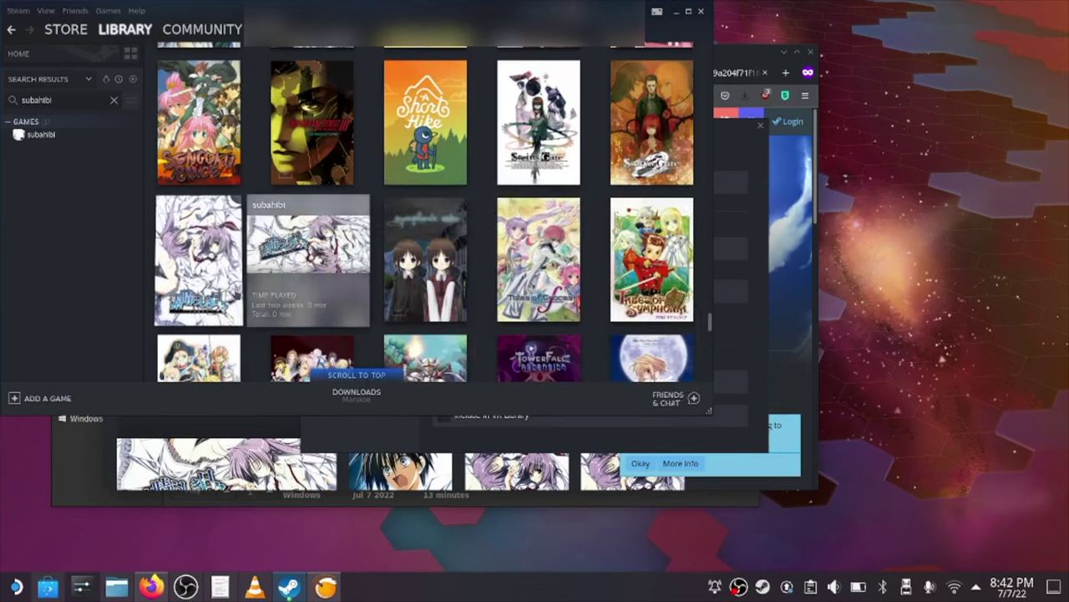
click(235, 294)
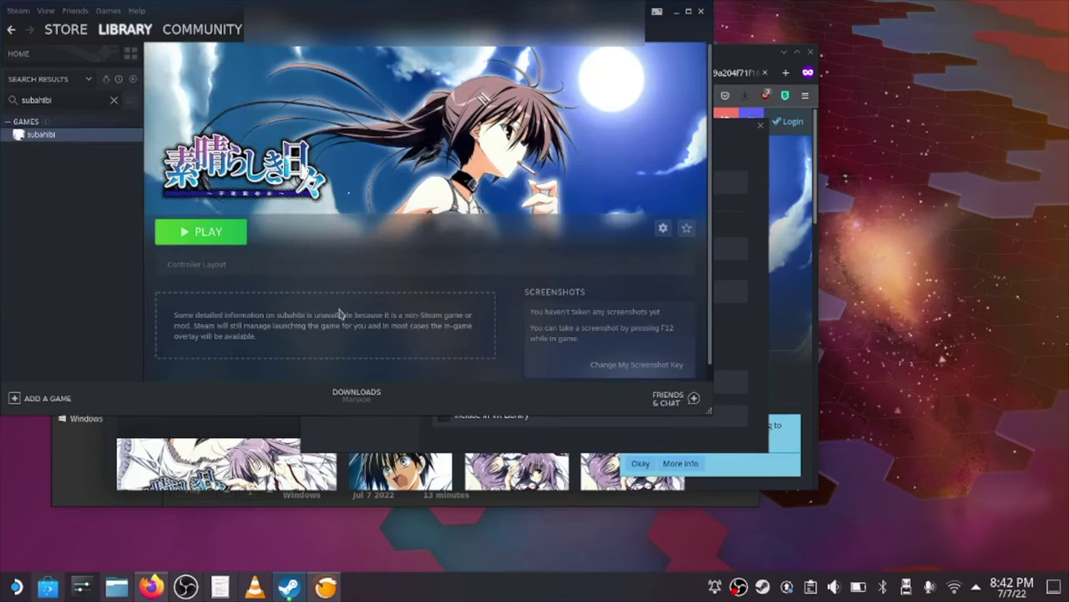